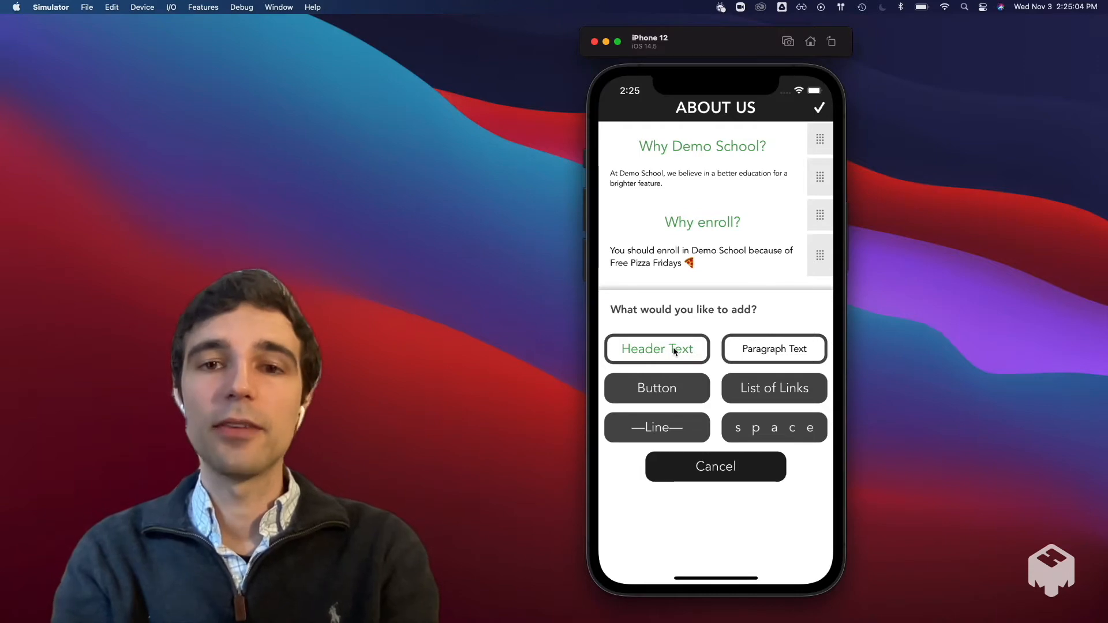
Add a blank header text item and a blank paragraph text item below the Free Pizza Fridays paragraph.
{"action": "left_click", "coordinate": [673, 348]}
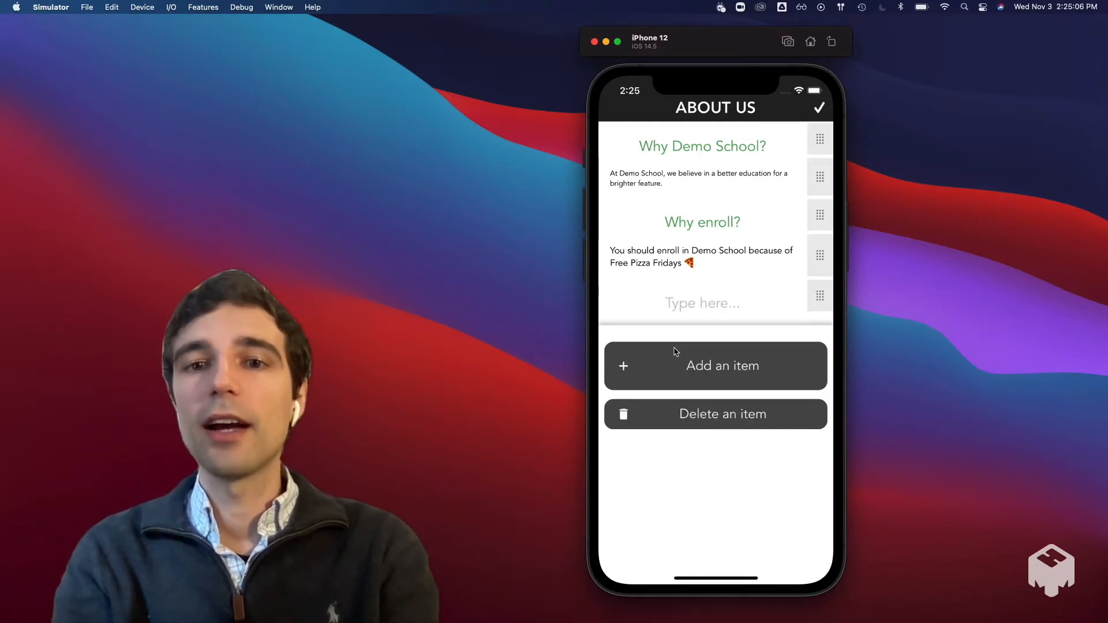
{"action": "left_click", "coordinate": [703, 385]}
{"action": "left_click", "coordinate": [762, 384]}
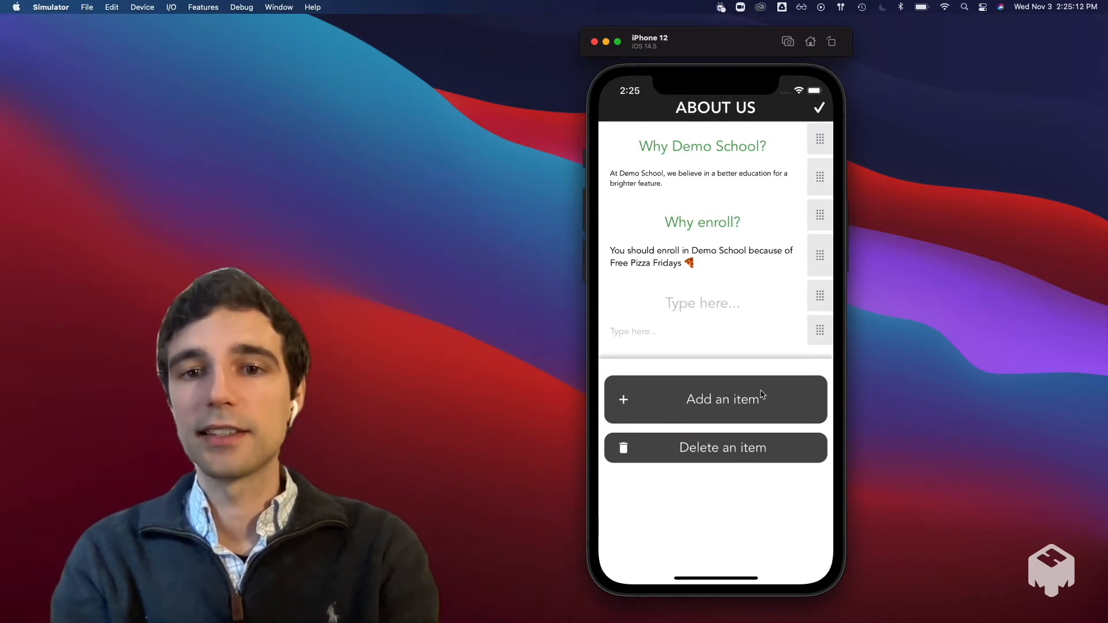
Fill the new header with "Something incredible!", set it to the smallest text size and align it left.
{"action": "left_click", "coordinate": [715, 306]}
{"action": "type", "text": "Something incredible!"}
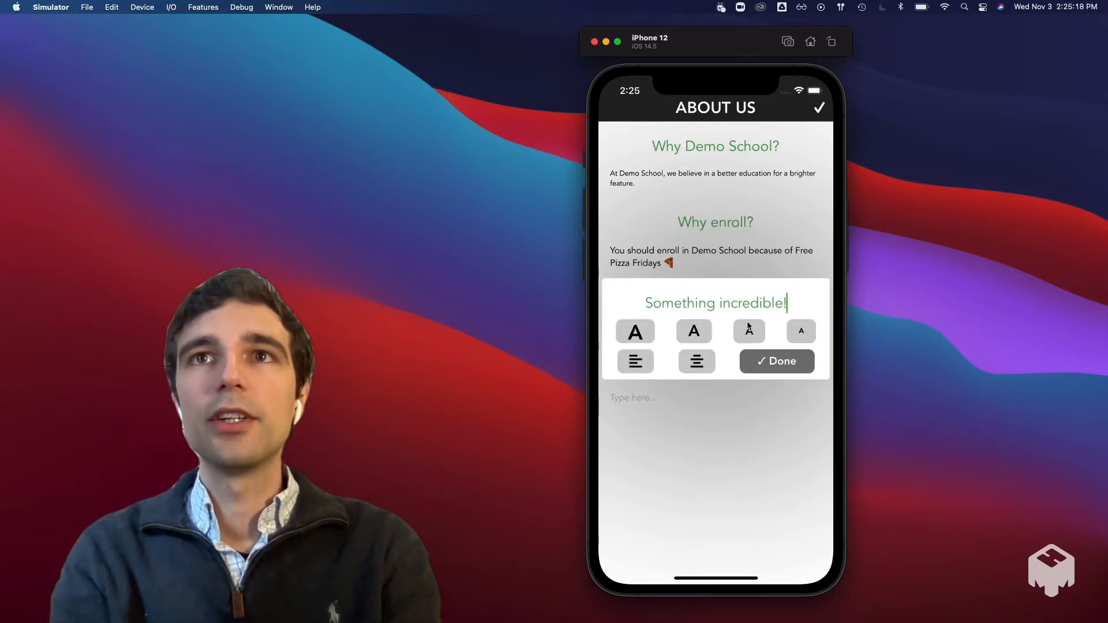
{"action": "left_click", "coordinate": [647, 333]}
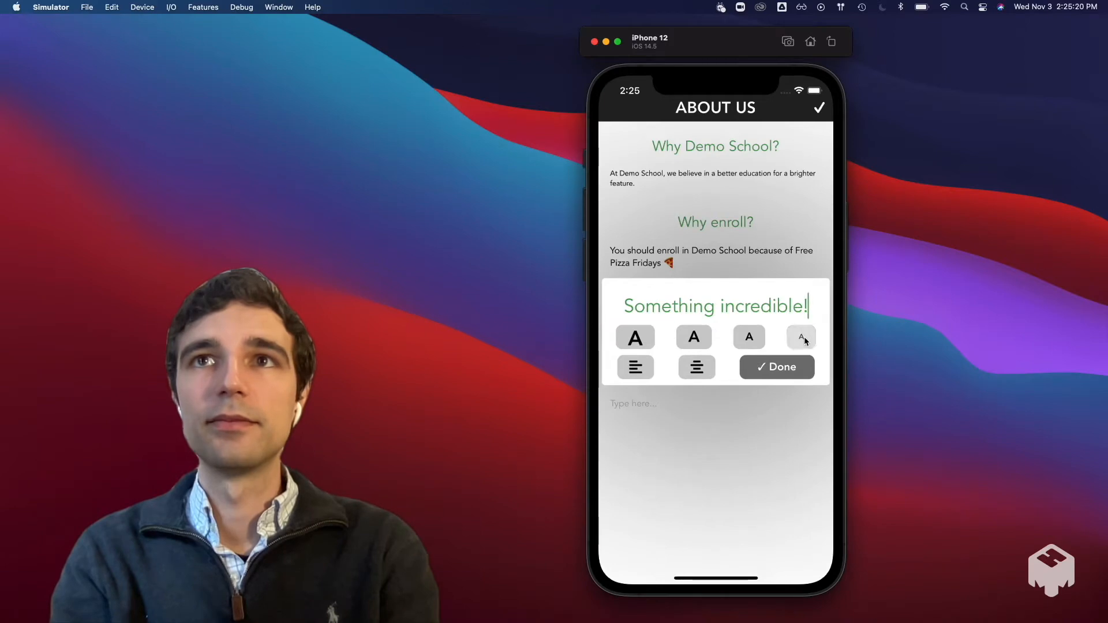
{"action": "left_click", "coordinate": [802, 337]}
{"action": "left_click", "coordinate": [637, 356]}
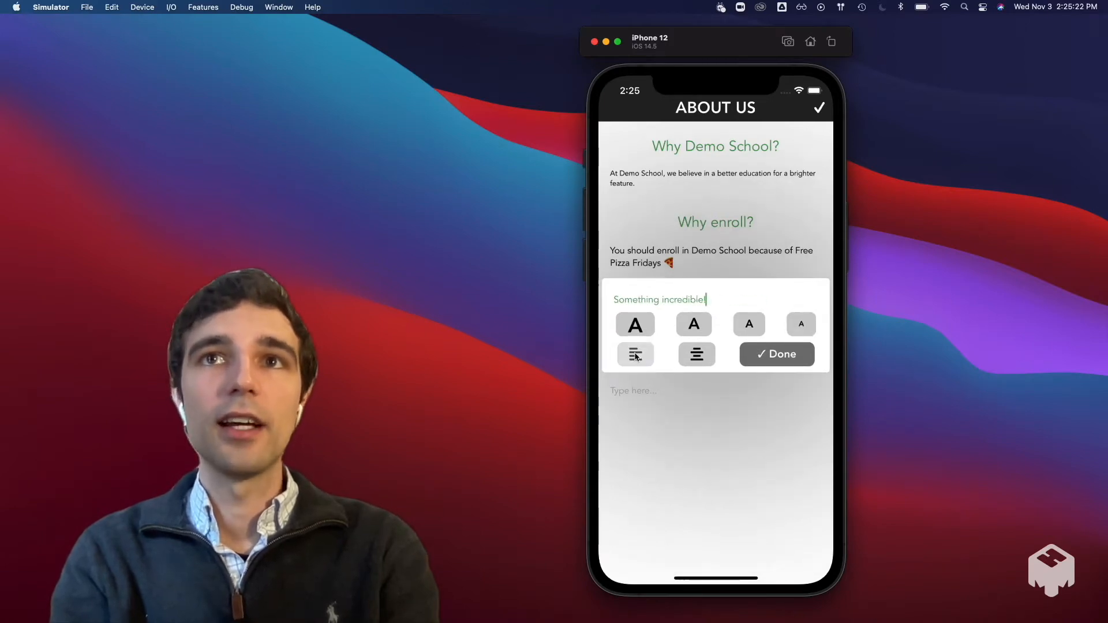
{"action": "left_click", "coordinate": [697, 361]}
{"action": "left_click", "coordinate": [638, 357]}
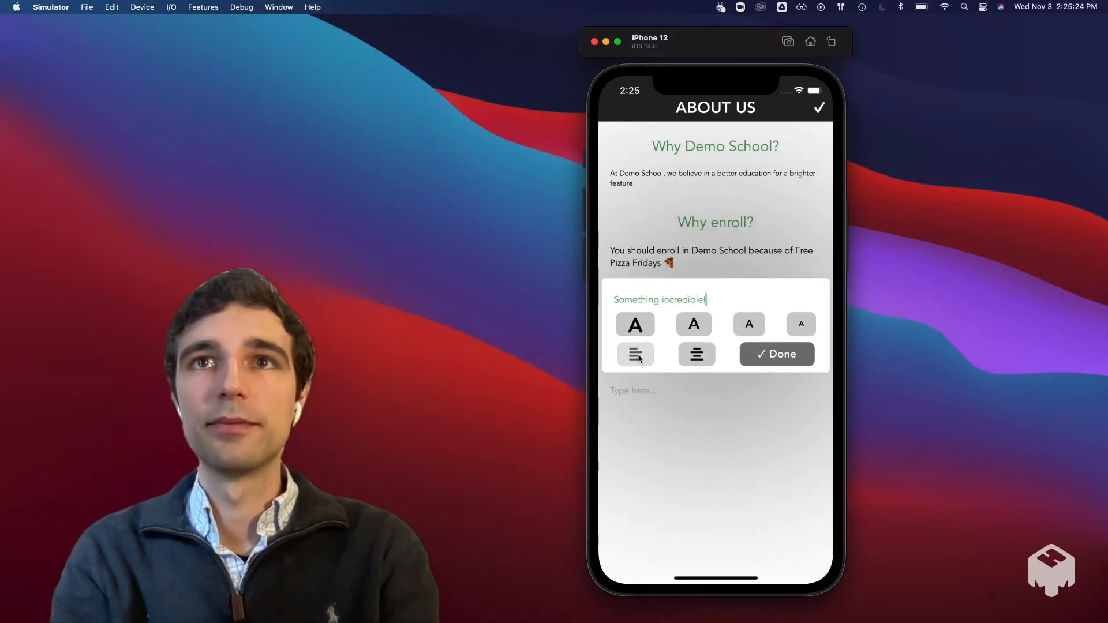
{"action": "left_click", "coordinate": [793, 358]}
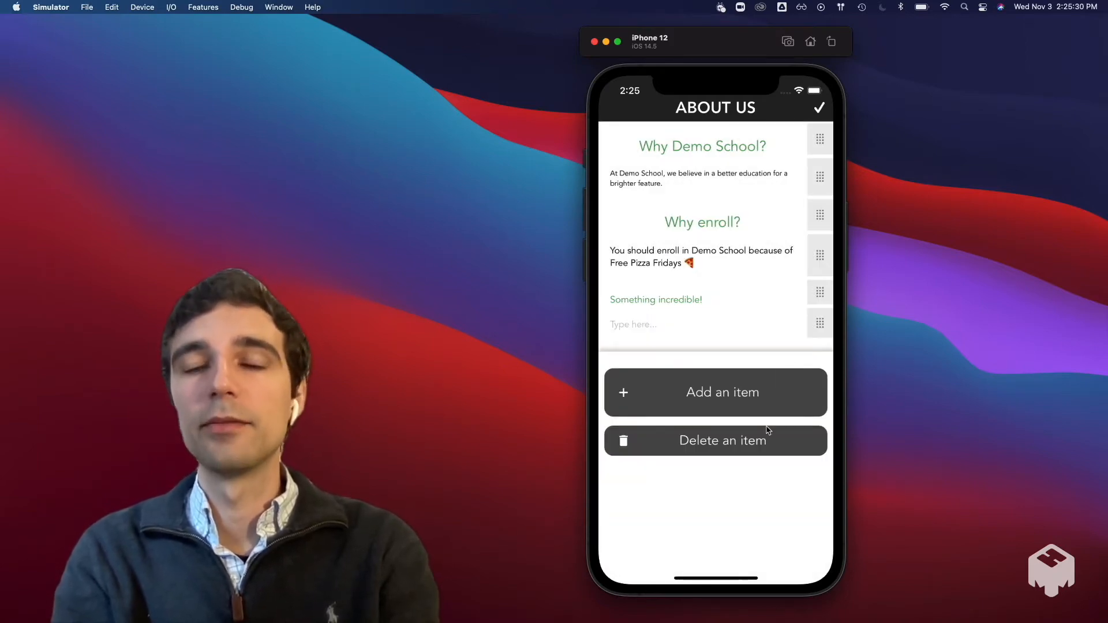
{"action": "left_click", "coordinate": [708, 300]}
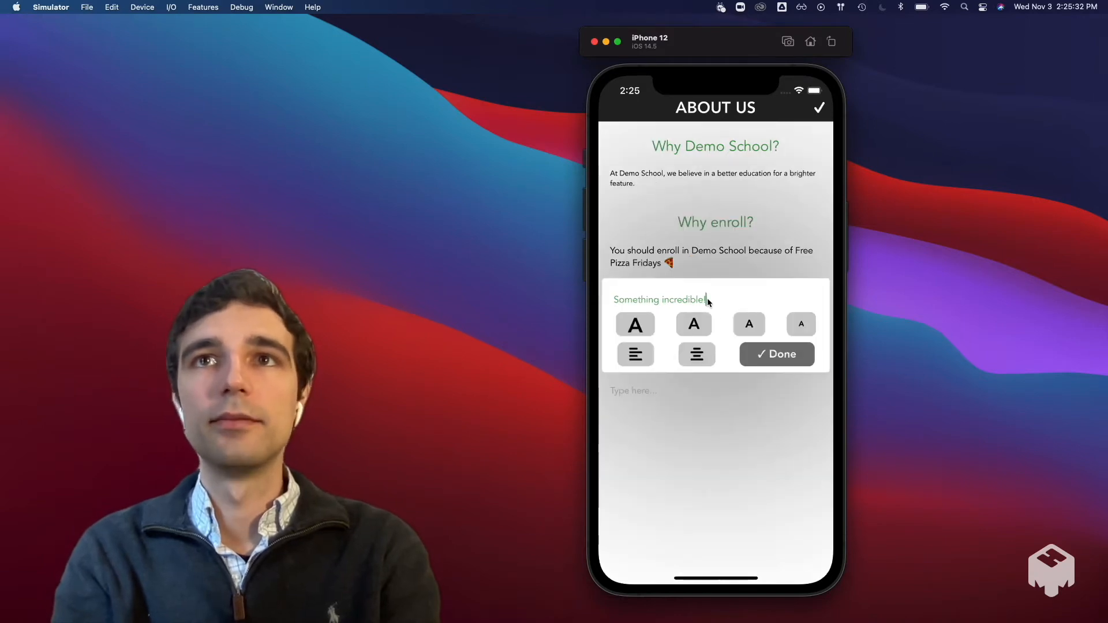
{"action": "left_click", "coordinate": [769, 357]}
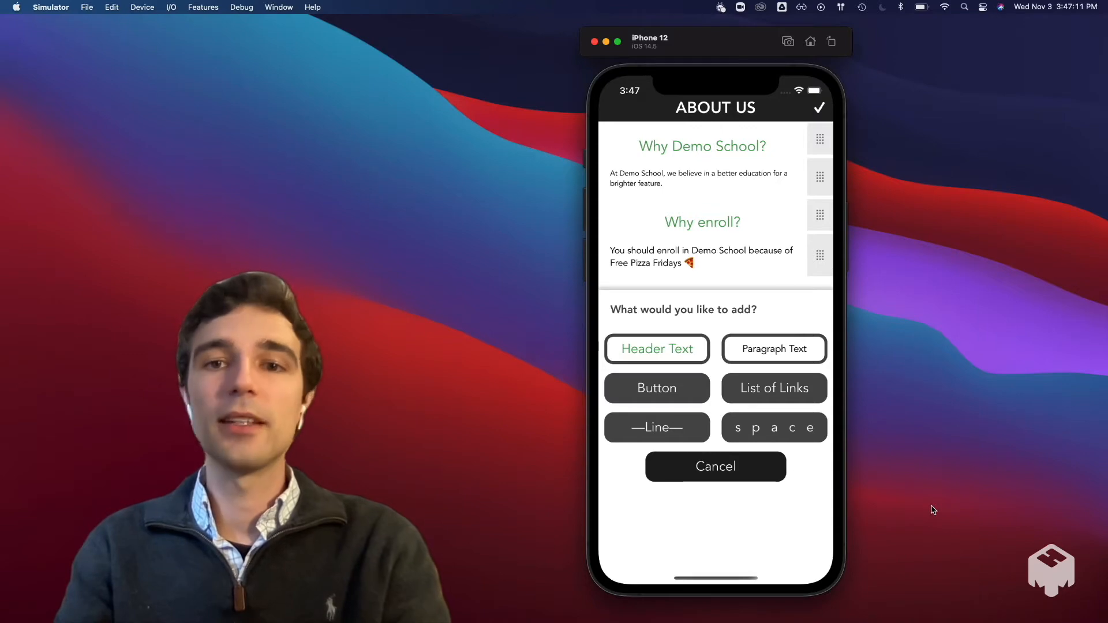
Add a large Web Link button below the Free Pizza Fridays paragraph and set its text to "Learn More".
{"action": "left_click", "coordinate": [695, 394]}
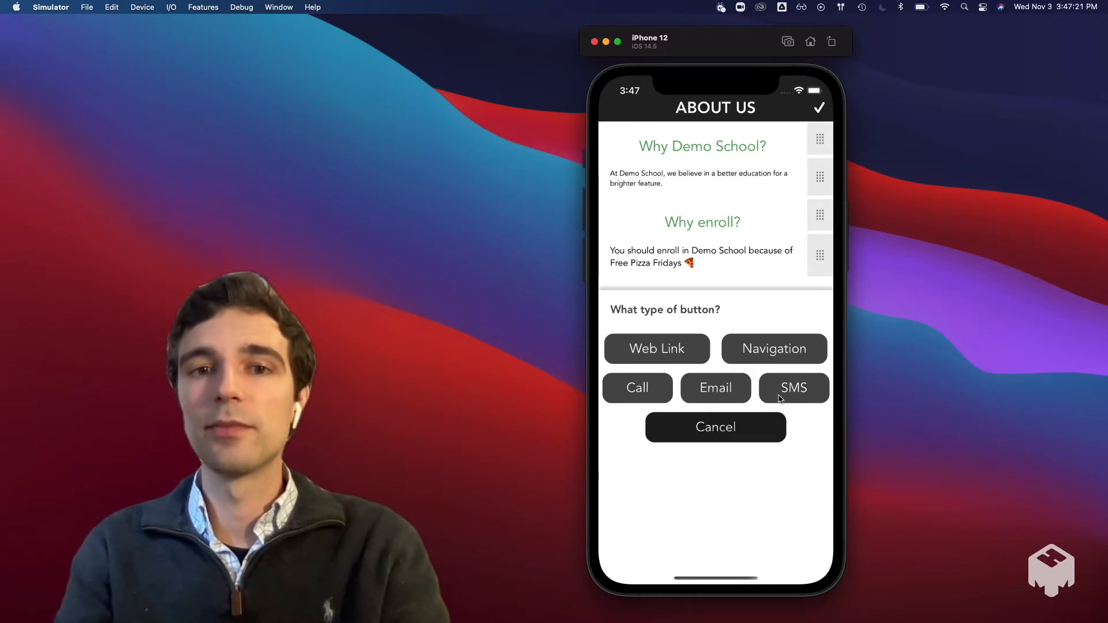
{"action": "left_click", "coordinate": [679, 357]}
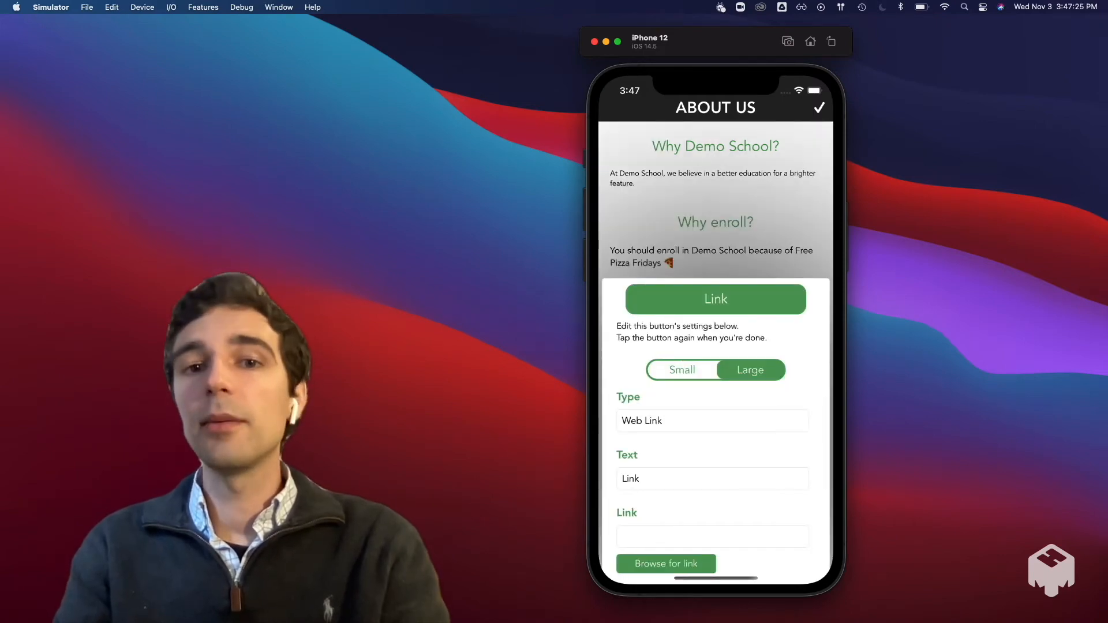
{"action": "left_click", "coordinate": [693, 372]}
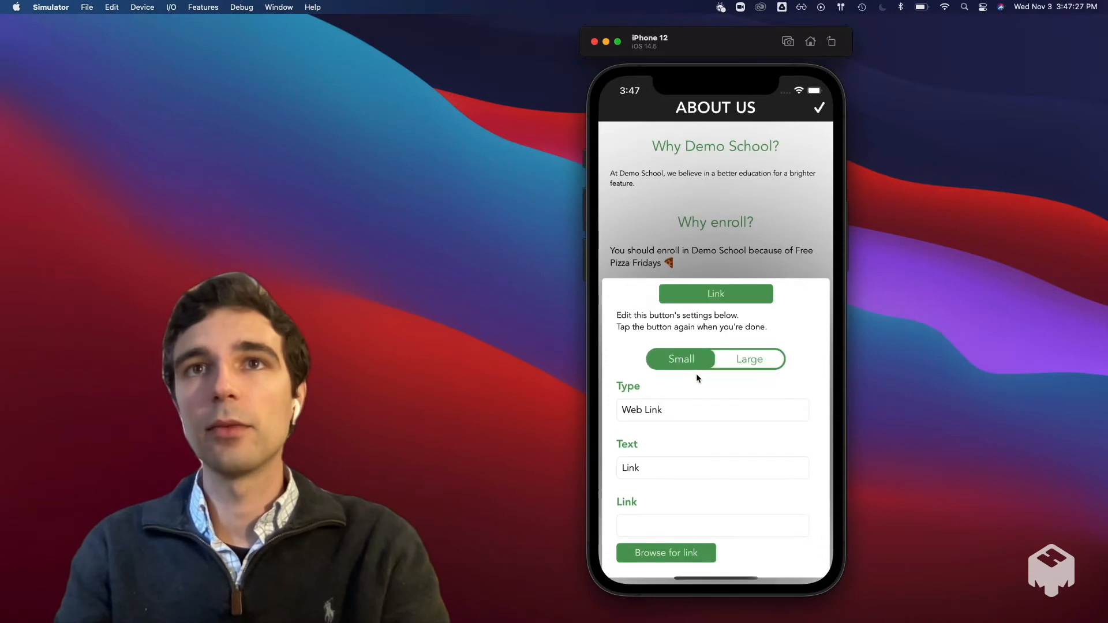
{"action": "left_click", "coordinate": [739, 362]}
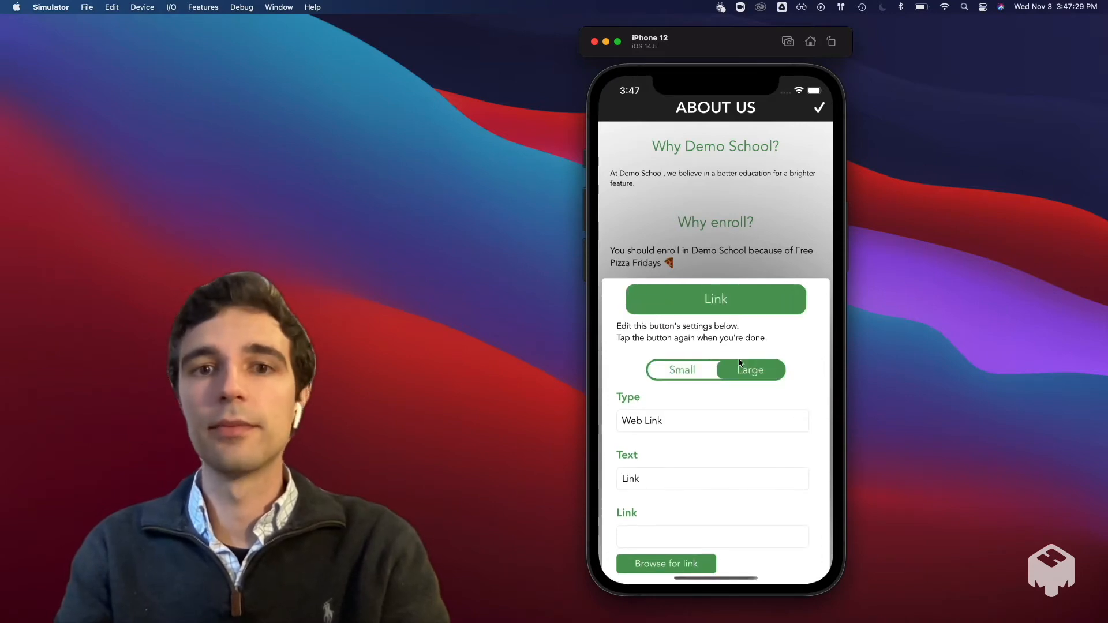
{"action": "left_click", "coordinate": [684, 423]}
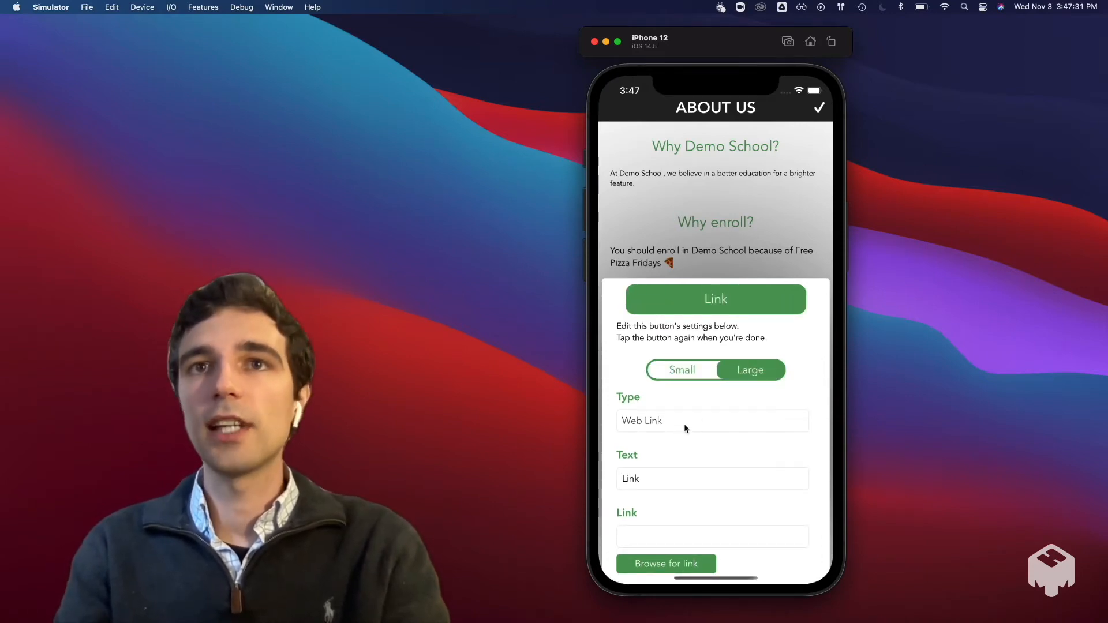
{"action": "left_click", "coordinate": [701, 424]}
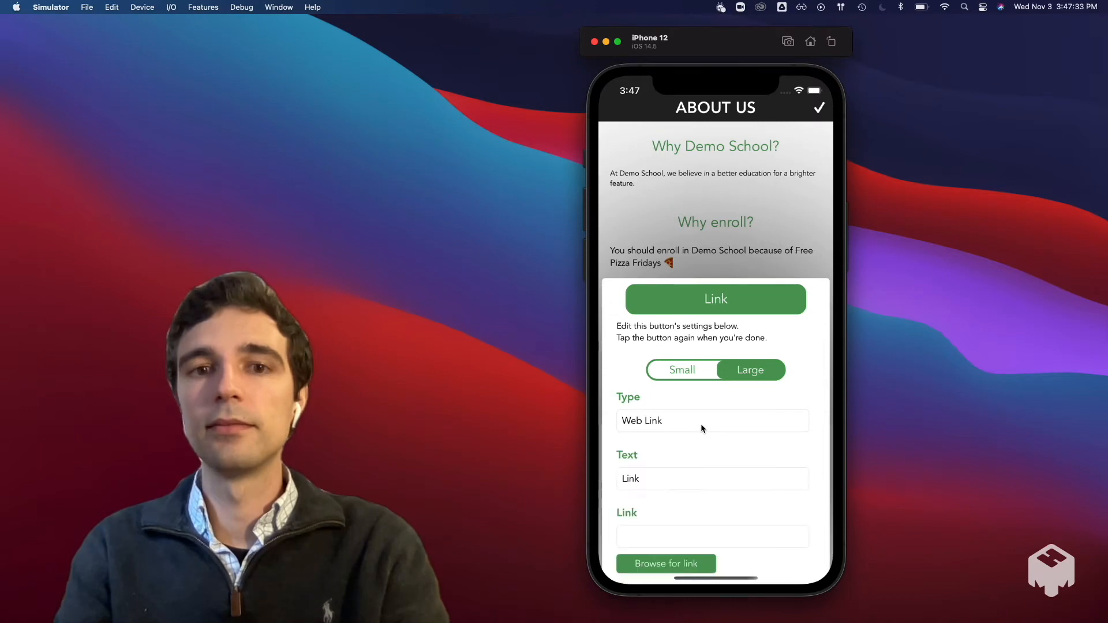
{"action": "double_click", "coordinate": [662, 480]}
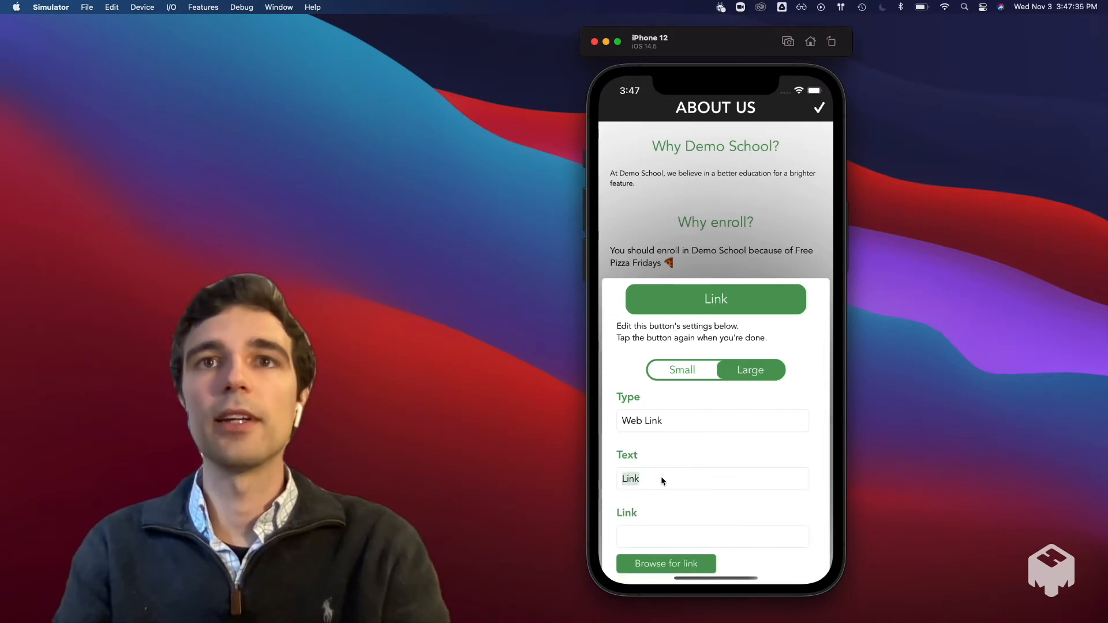
{"action": "type", "text": "Learn More"}
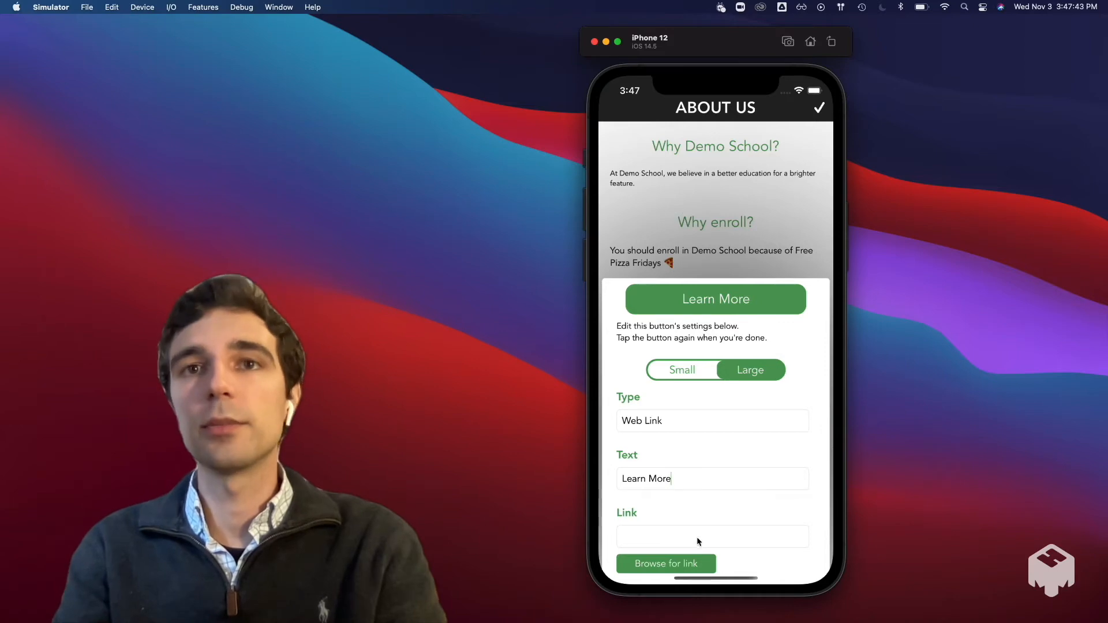
Search the web for "seabird apps", use the Seabird Apps homepage as the Learn More button's link, and finish editing the button.
{"action": "left_click", "coordinate": [652, 569]}
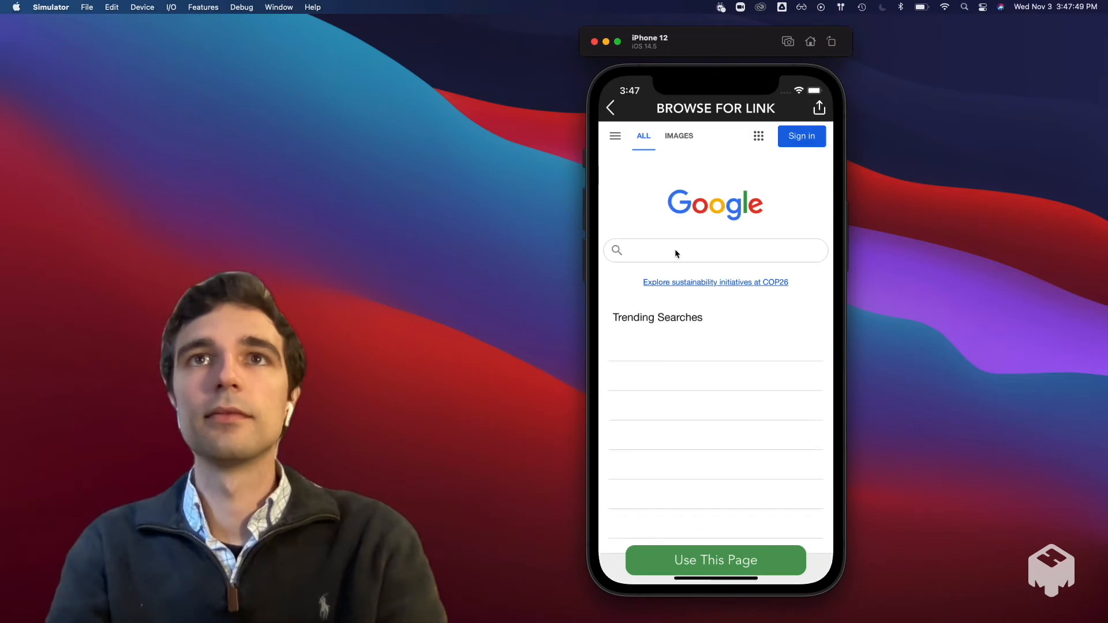
{"action": "left_click", "coordinate": [676, 252]}
{"action": "type", "text": "seabird apps"}
{"action": "left_click", "coordinate": [677, 192]}
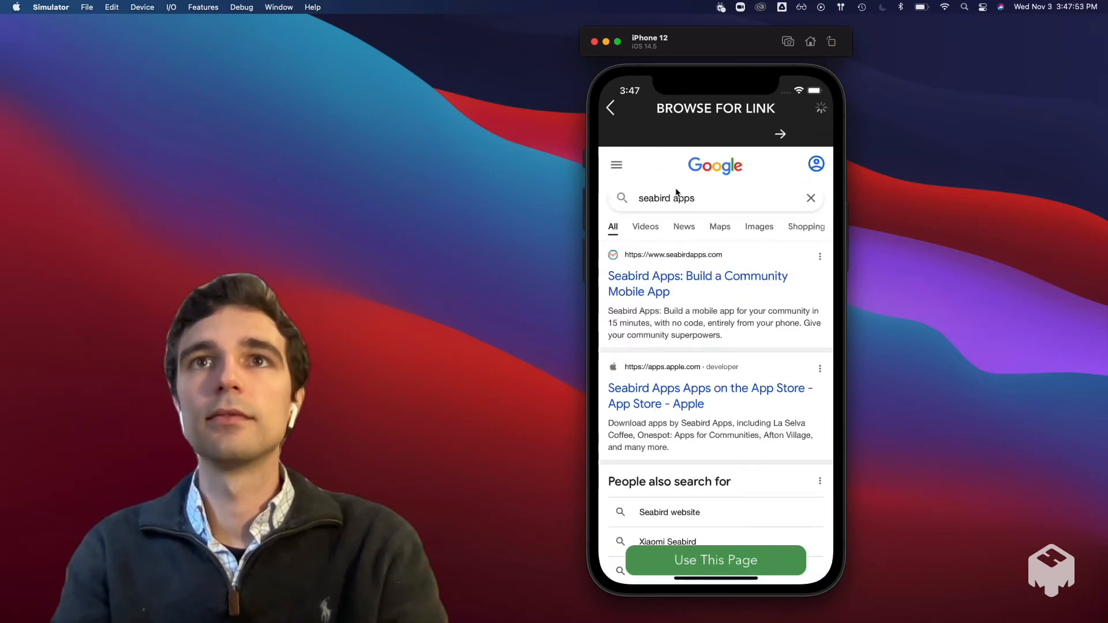
{"action": "left_click", "coordinate": [688, 280]}
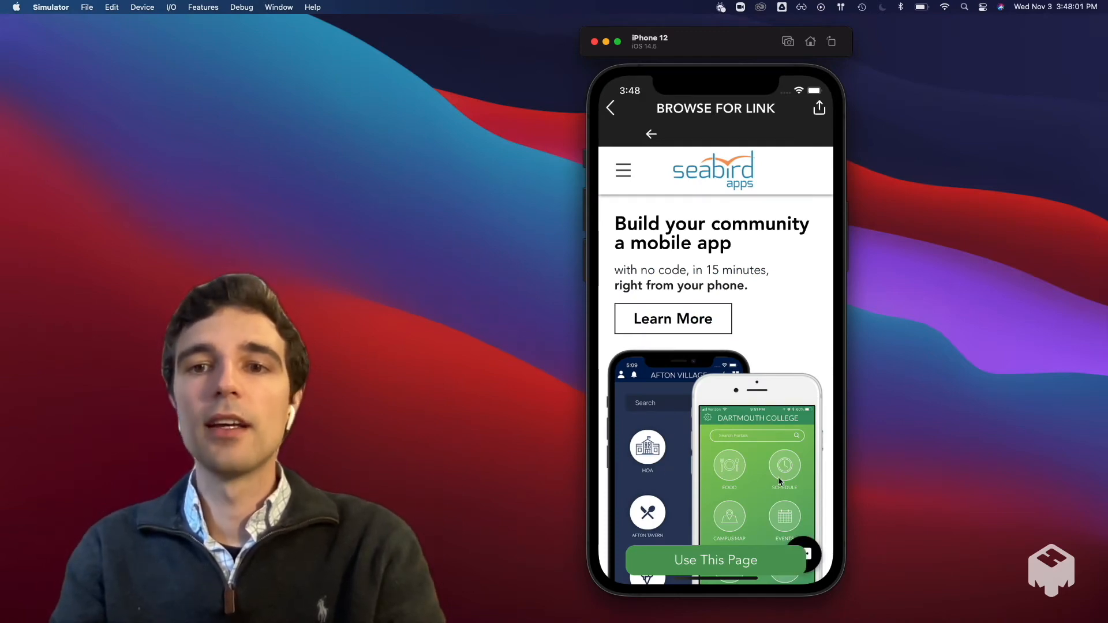
{"action": "left_click", "coordinate": [687, 562]}
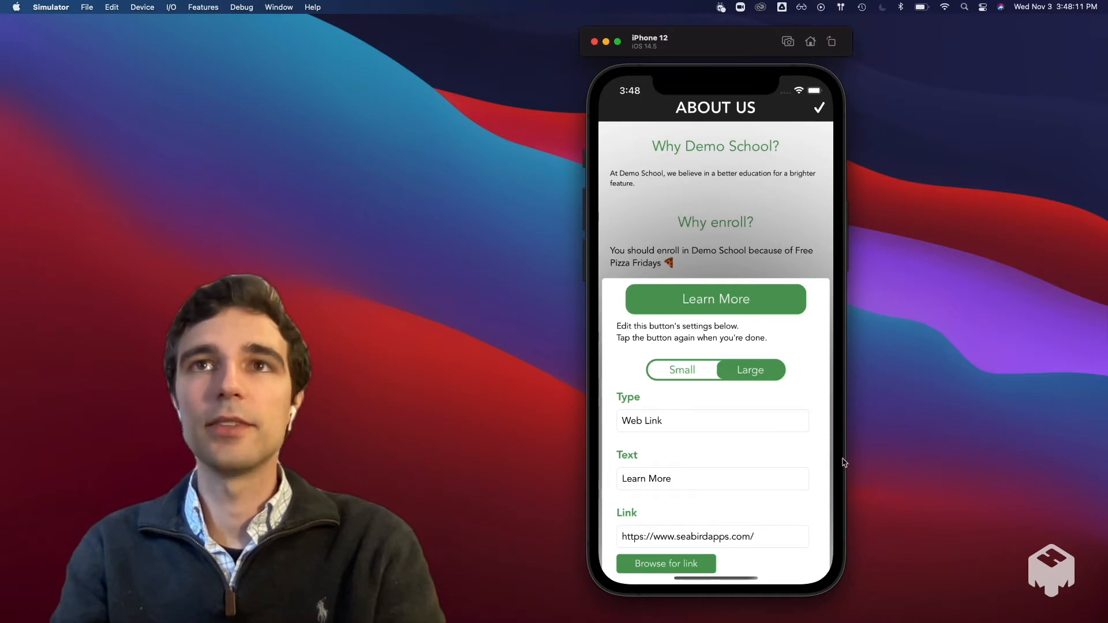
{"action": "left_click", "coordinate": [727, 309]}
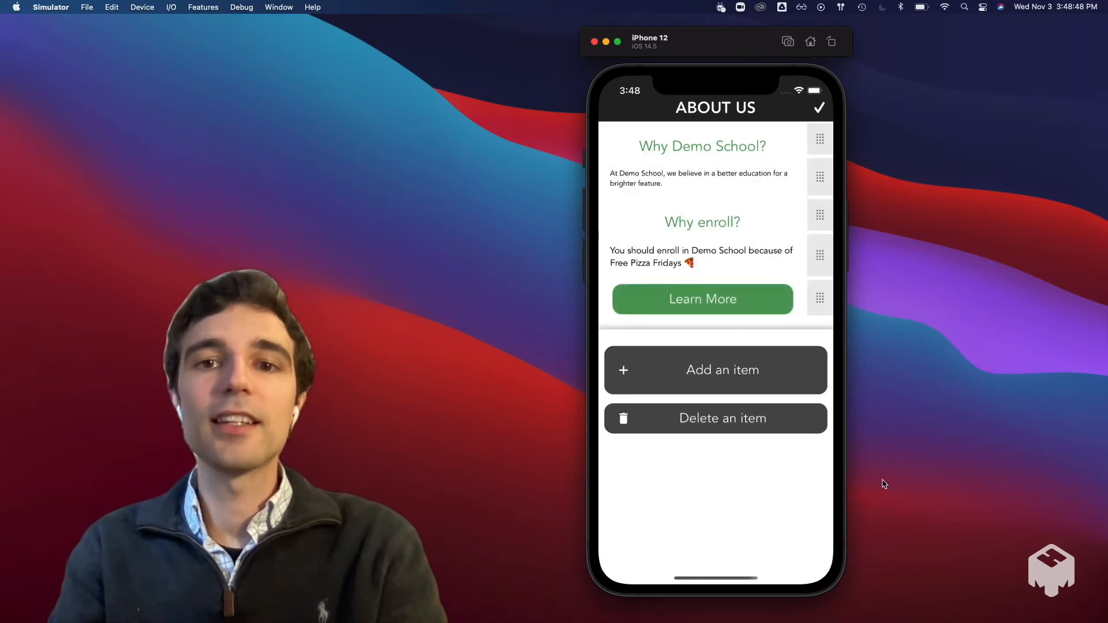
Add a Navigation button below the Learn More button and set its destination to Directory.
{"action": "left_click", "coordinate": [710, 379]}
{"action": "left_click", "coordinate": [655, 425]}
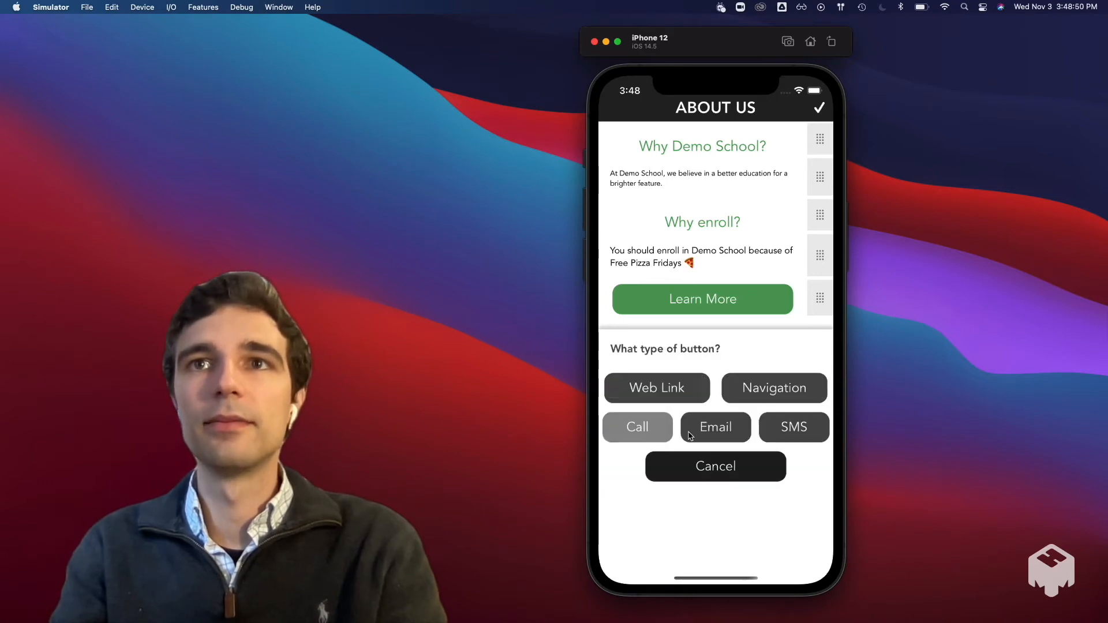
{"action": "left_click", "coordinate": [788, 391]}
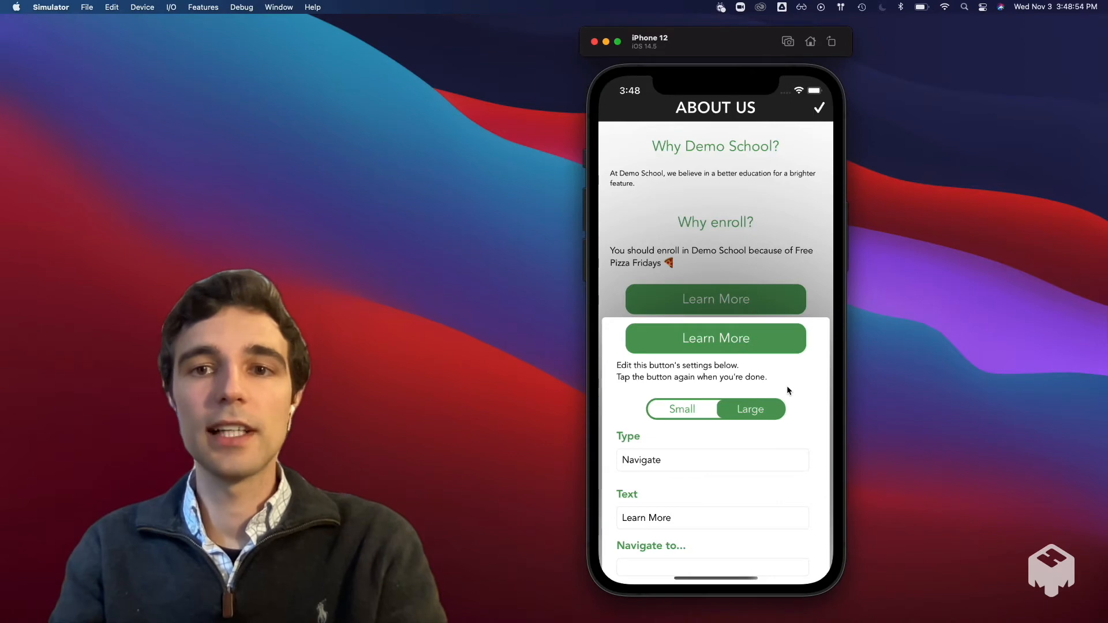
{"action": "left_click_drag", "start_coordinate": [655, 569], "coordinate": [722, 361]}
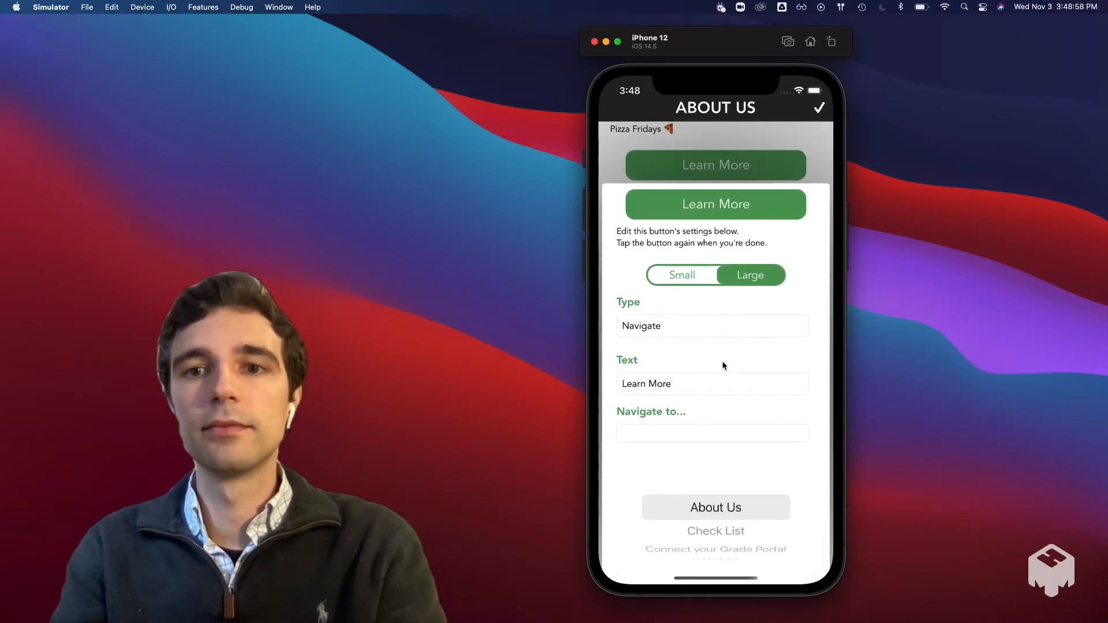
{"action": "left_click_drag", "start_coordinate": [724, 525], "coordinate": [732, 441]}
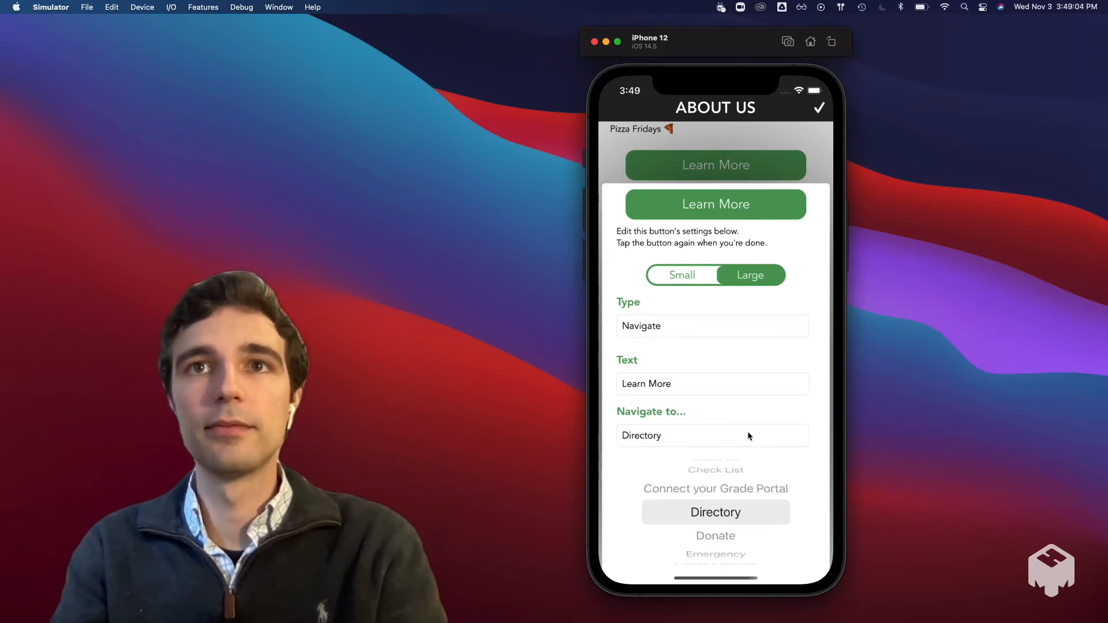
{"action": "left_click", "coordinate": [748, 436]}
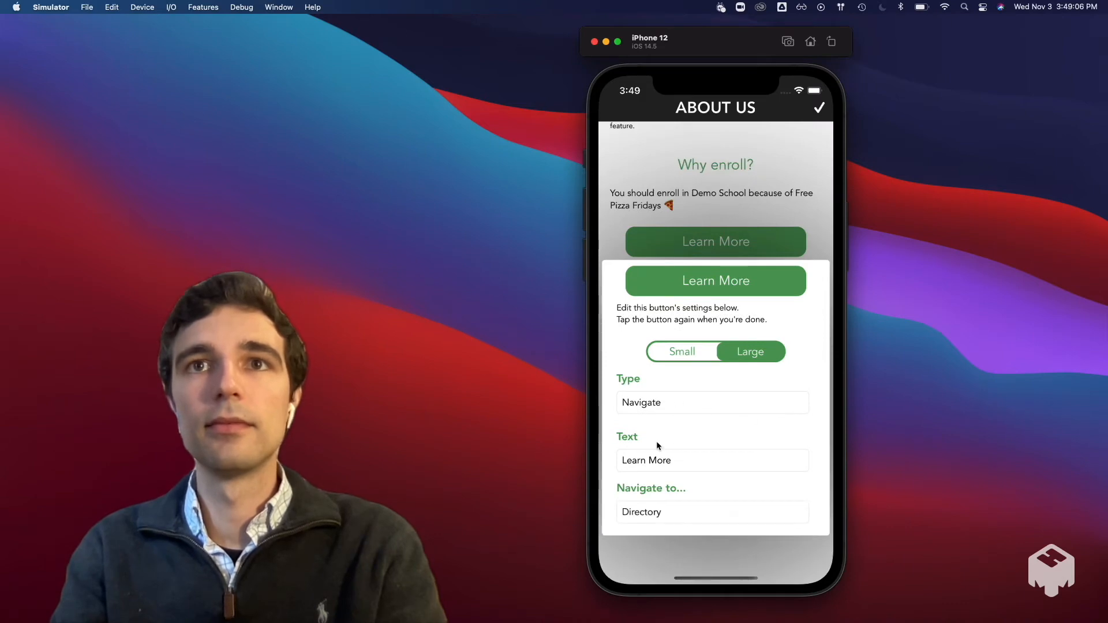
Change the navigation button's text to "Directory" and finish editing it.
{"action": "triple_click", "coordinate": [669, 460]}
{"action": "type", "text": "Directory"}
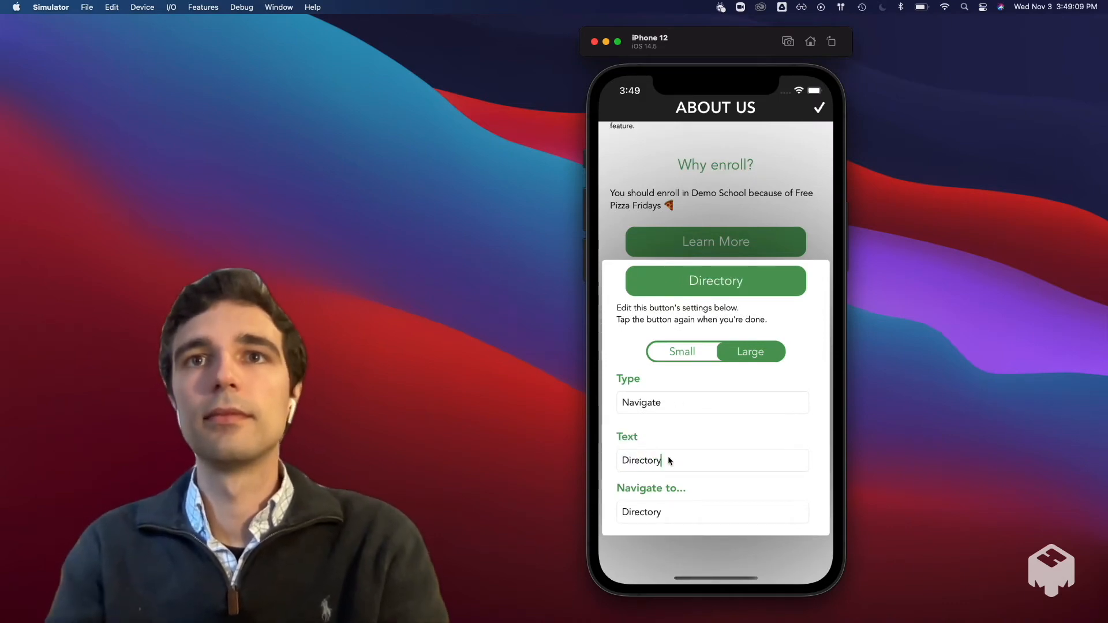
{"action": "left_click", "coordinate": [725, 283]}
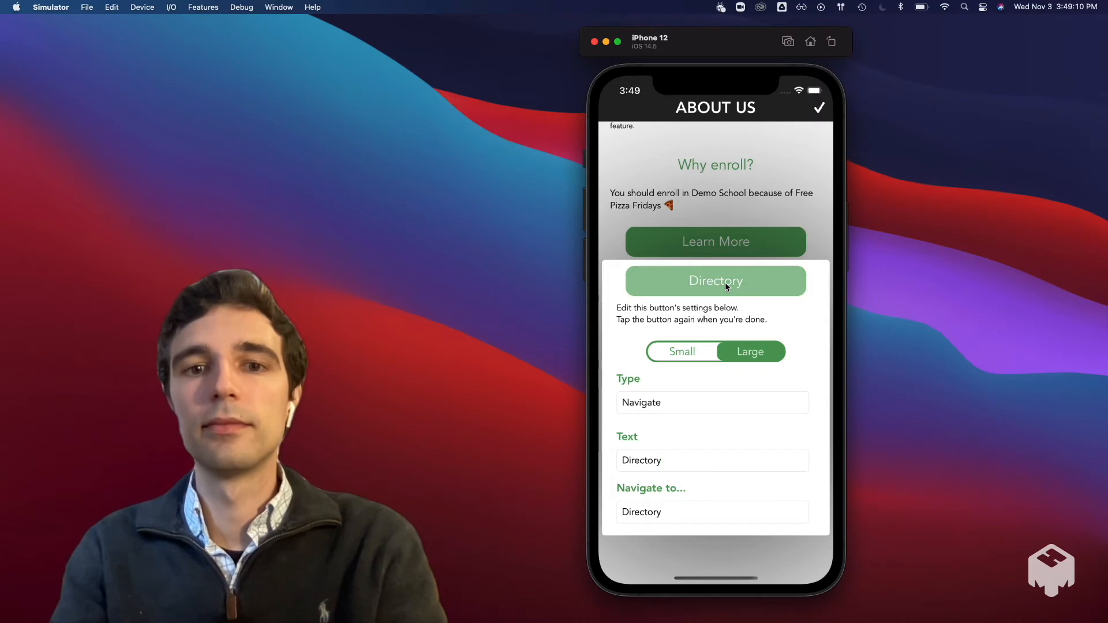
Add a Call button below the Directory button, keeping the default "Call Us" text and phone number.
{"action": "left_click", "coordinate": [731, 410]}
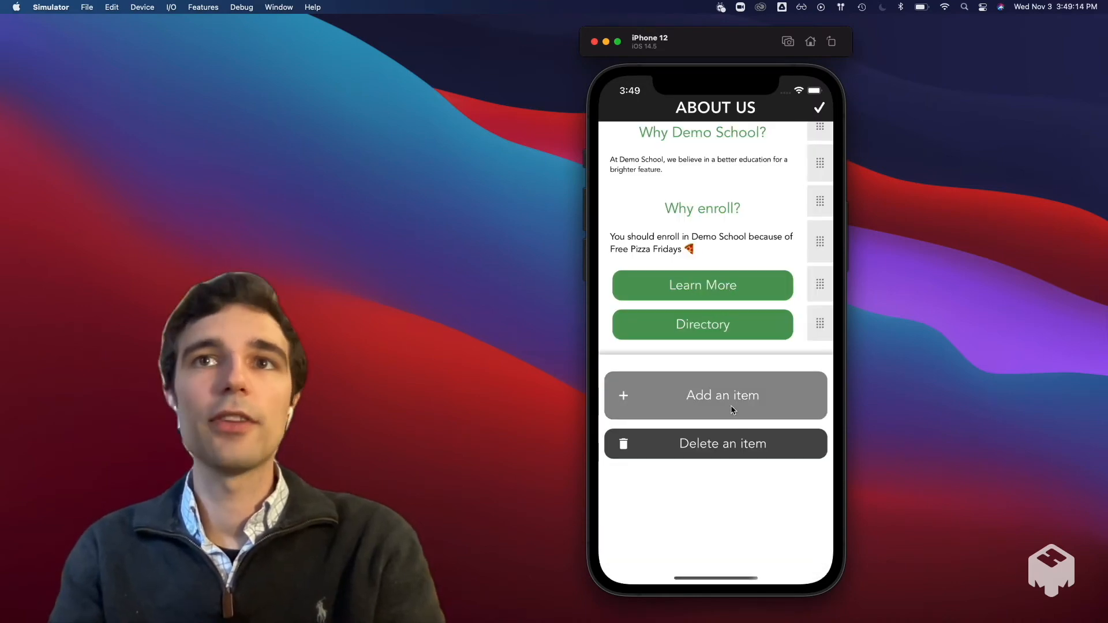
{"action": "left_click", "coordinate": [651, 457]}
{"action": "left_click", "coordinate": [648, 466]}
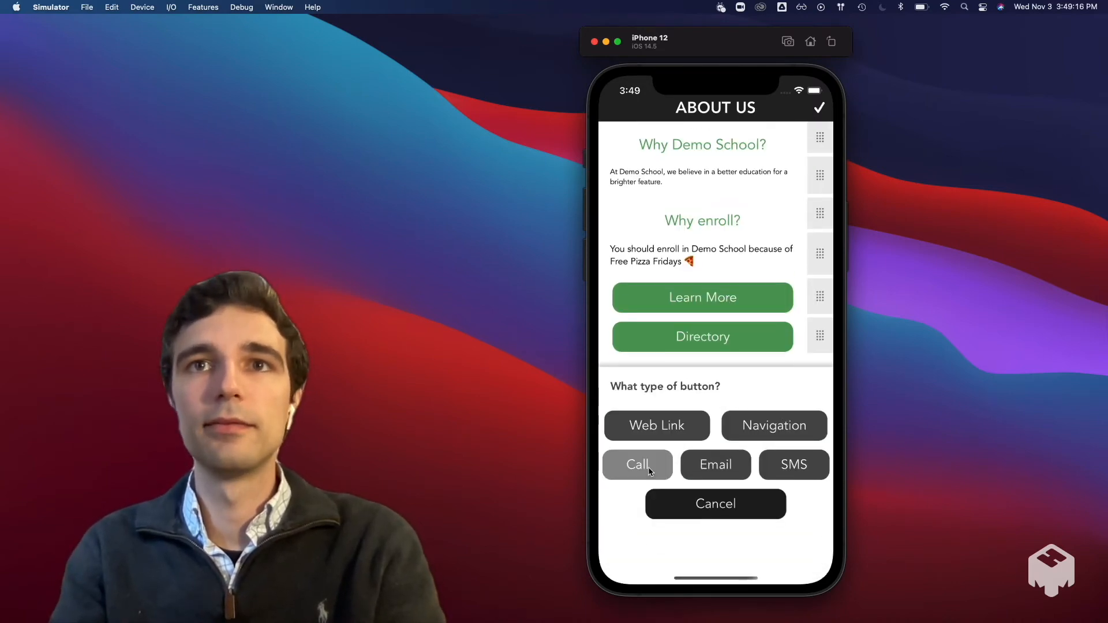
{"action": "left_click_drag", "start_coordinate": [732, 524], "coordinate": [729, 458]}
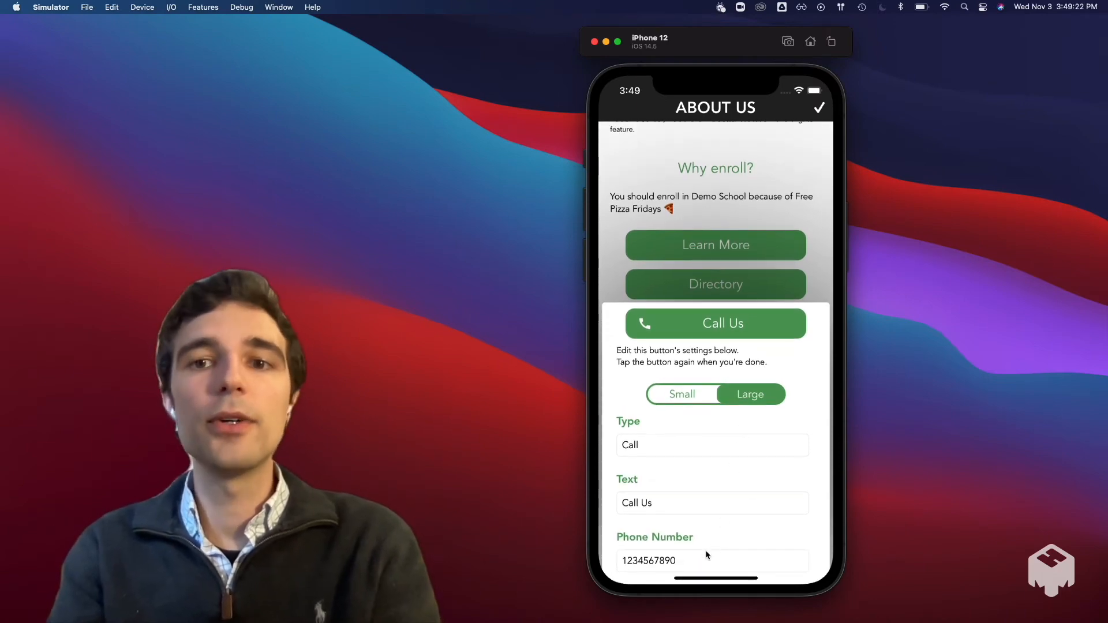
{"action": "left_click", "coordinate": [682, 563]}
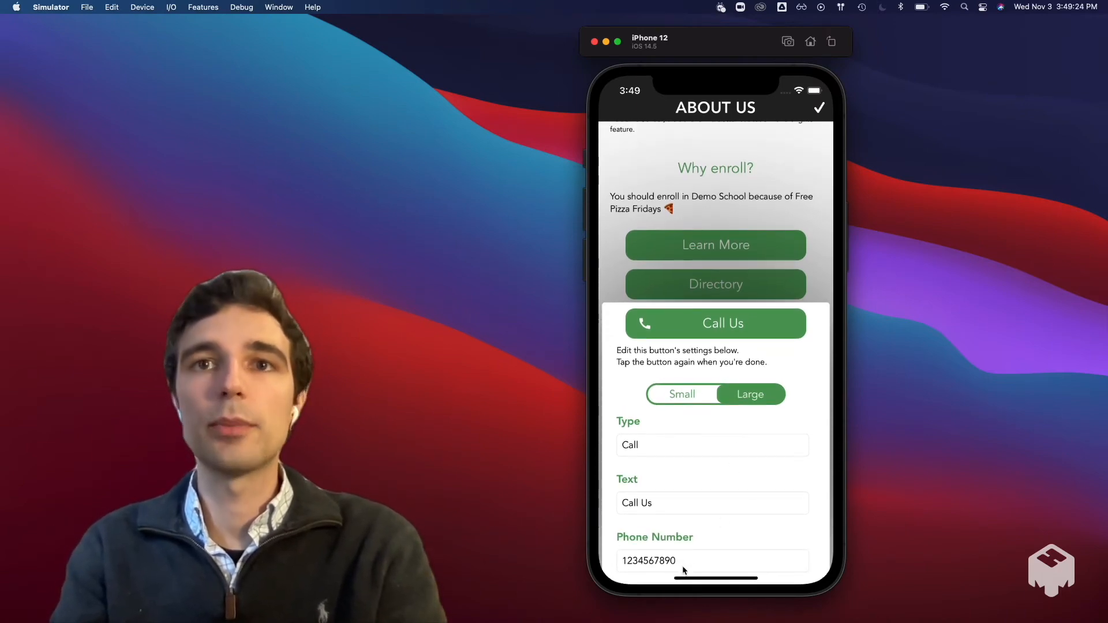
{"action": "left_click", "coordinate": [738, 336]}
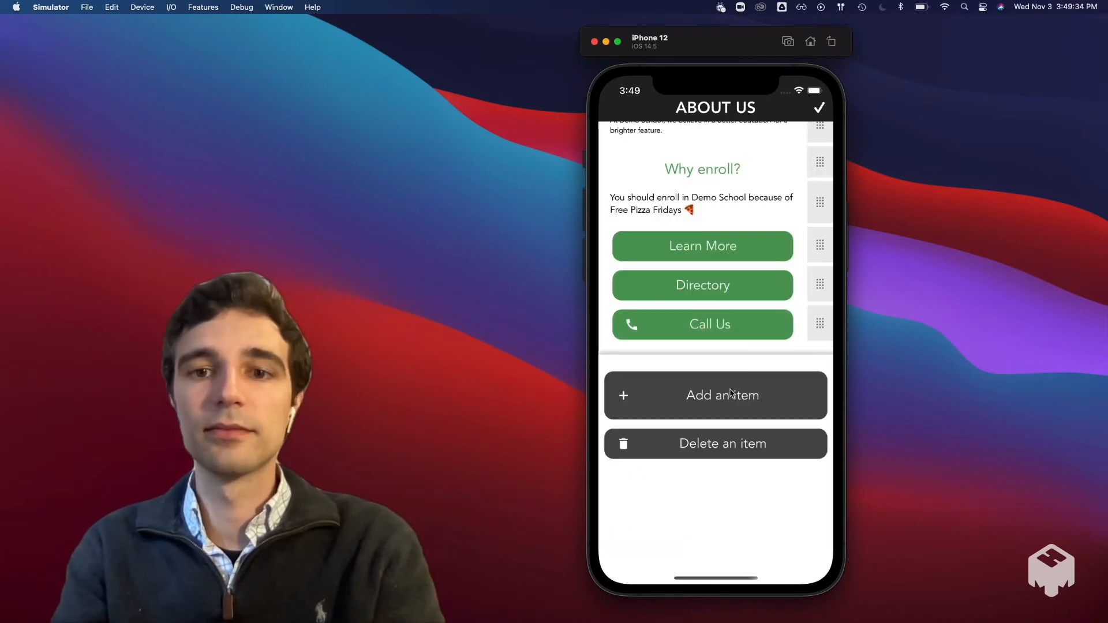
Add an Email button below the Call Us button, keep its default text and recipient address, and finish editing it.
{"action": "left_click", "coordinate": [731, 394]}
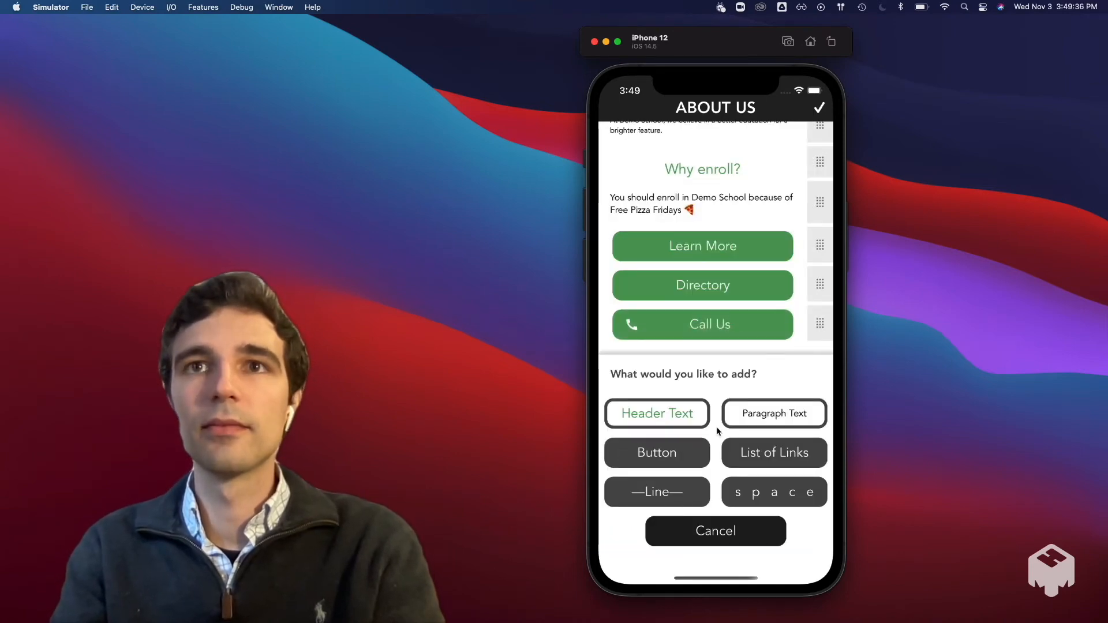
{"action": "left_click", "coordinate": [688, 461]}
{"action": "left_click", "coordinate": [717, 469]}
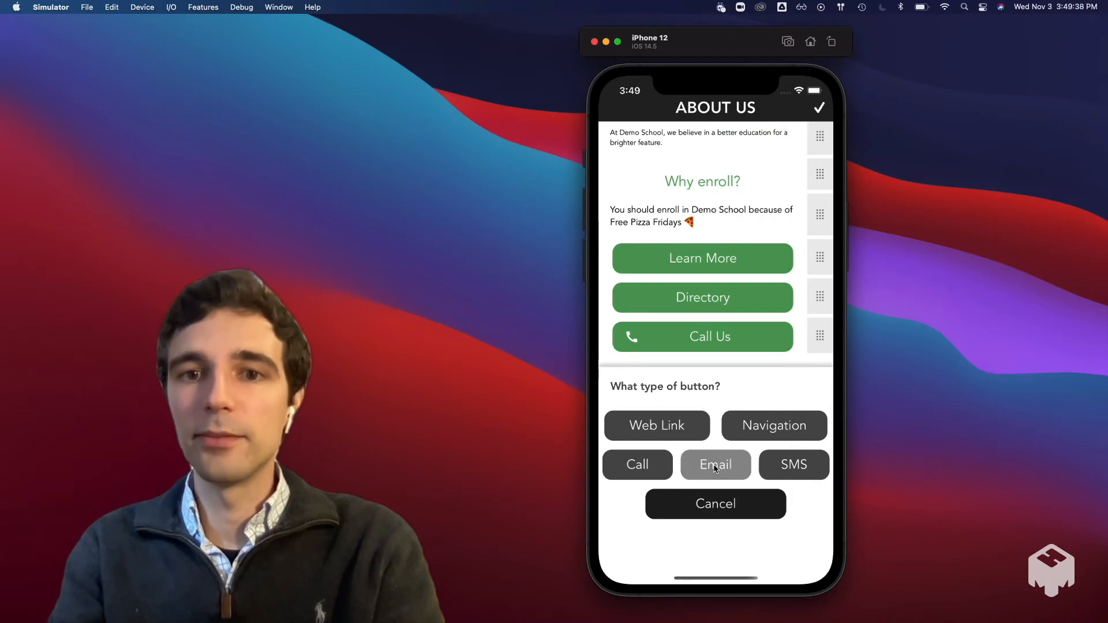
{"action": "left_click_drag", "start_coordinate": [710, 472], "coordinate": [716, 383]}
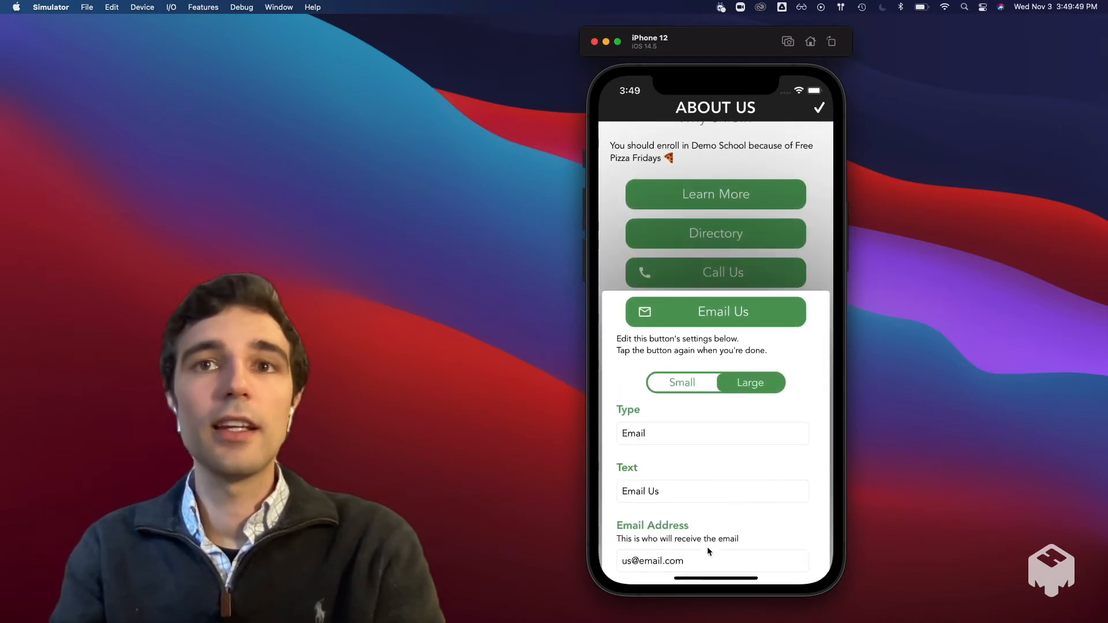
{"action": "left_click", "coordinate": [695, 560]}
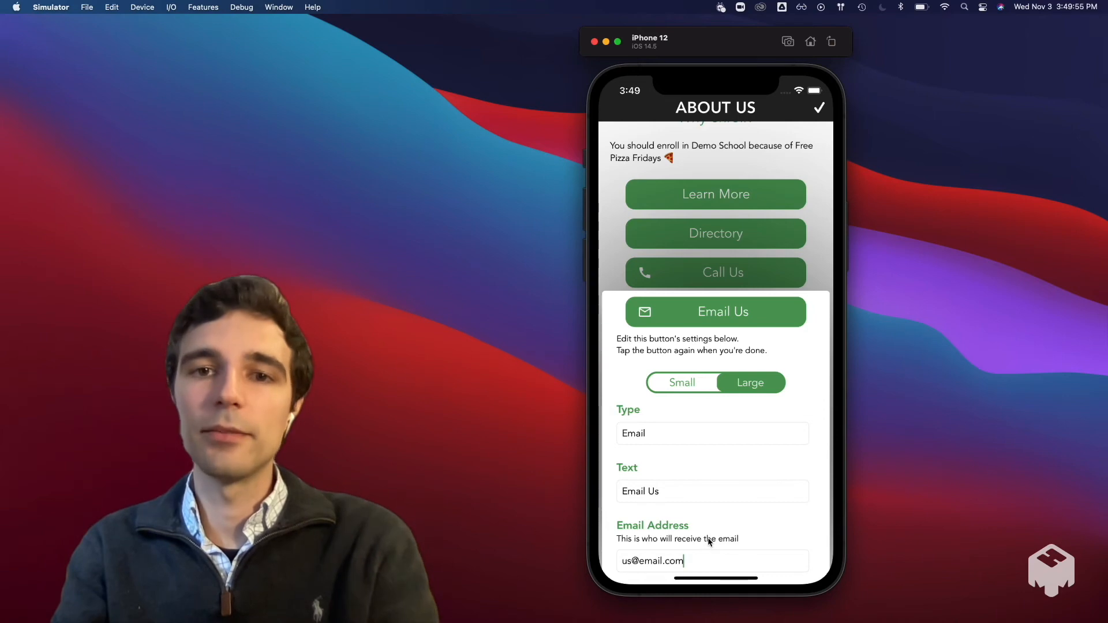
{"action": "left_click", "coordinate": [731, 315]}
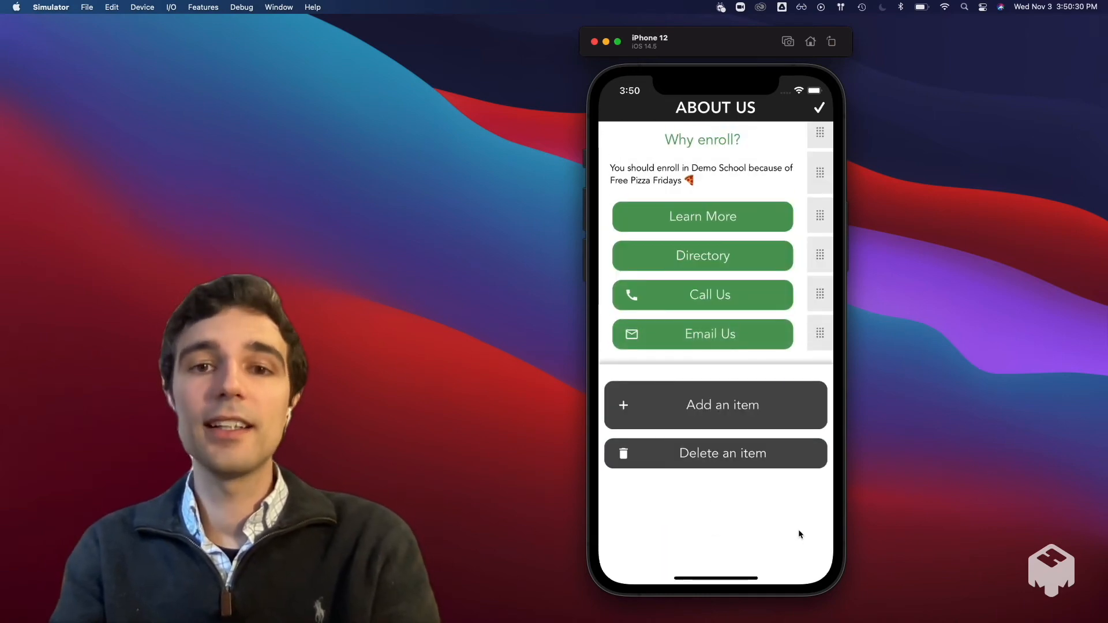
Add an SMS button below the Email Us button, keeping the default "Tell a Friend" text and SMS message.
{"action": "left_click", "coordinate": [737, 422]}
{"action": "left_click", "coordinate": [682, 465]}
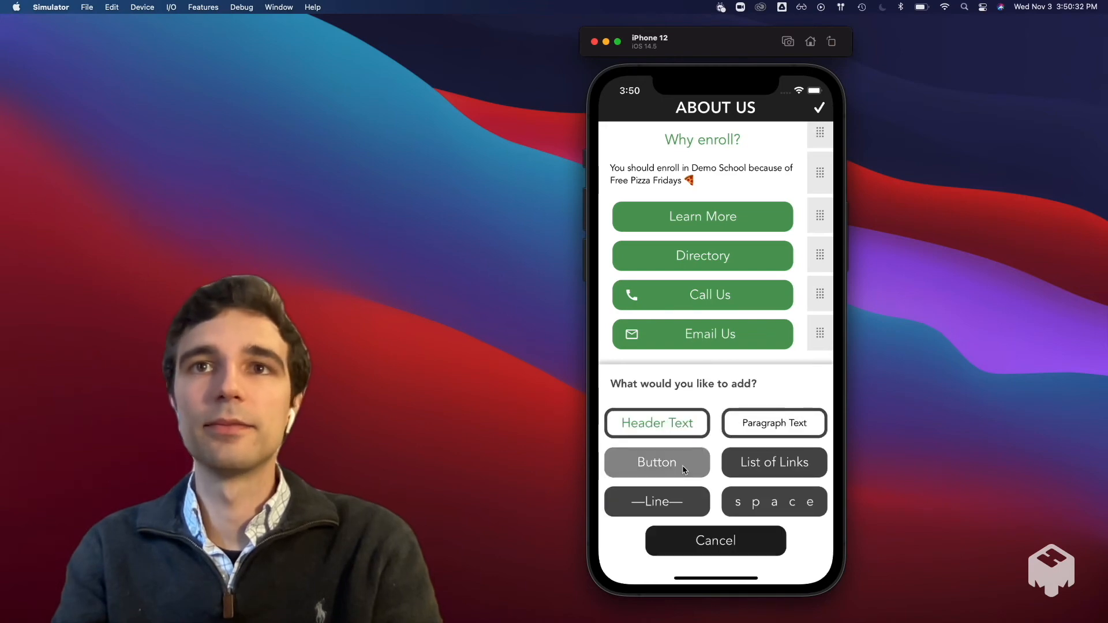
{"action": "left_click", "coordinate": [795, 467]}
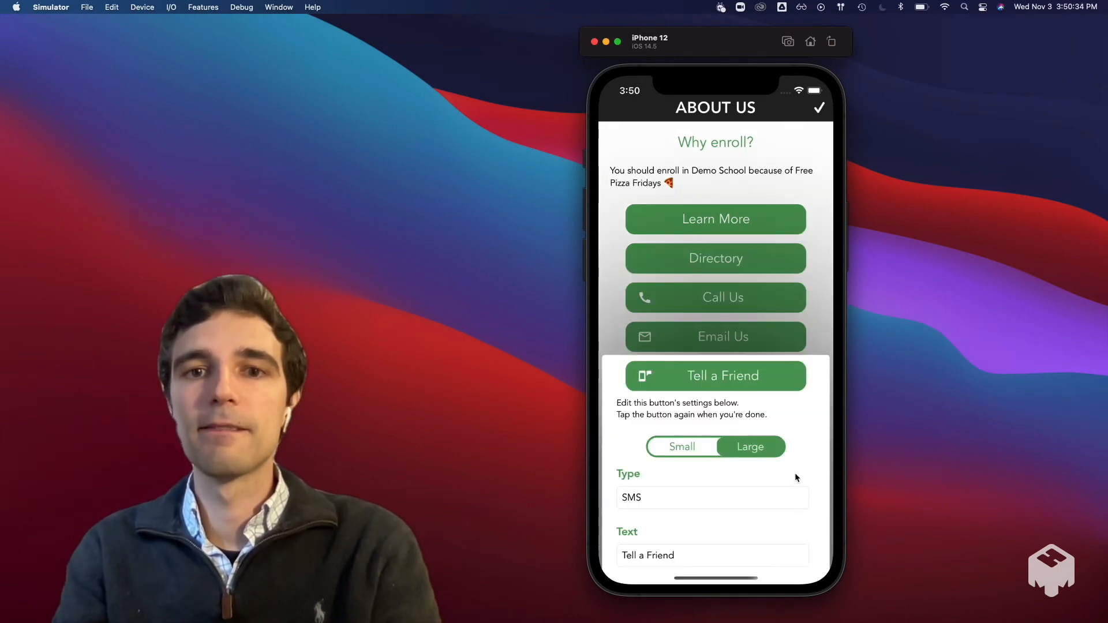
{"action": "left_click_drag", "start_coordinate": [795, 472], "coordinate": [790, 262]}
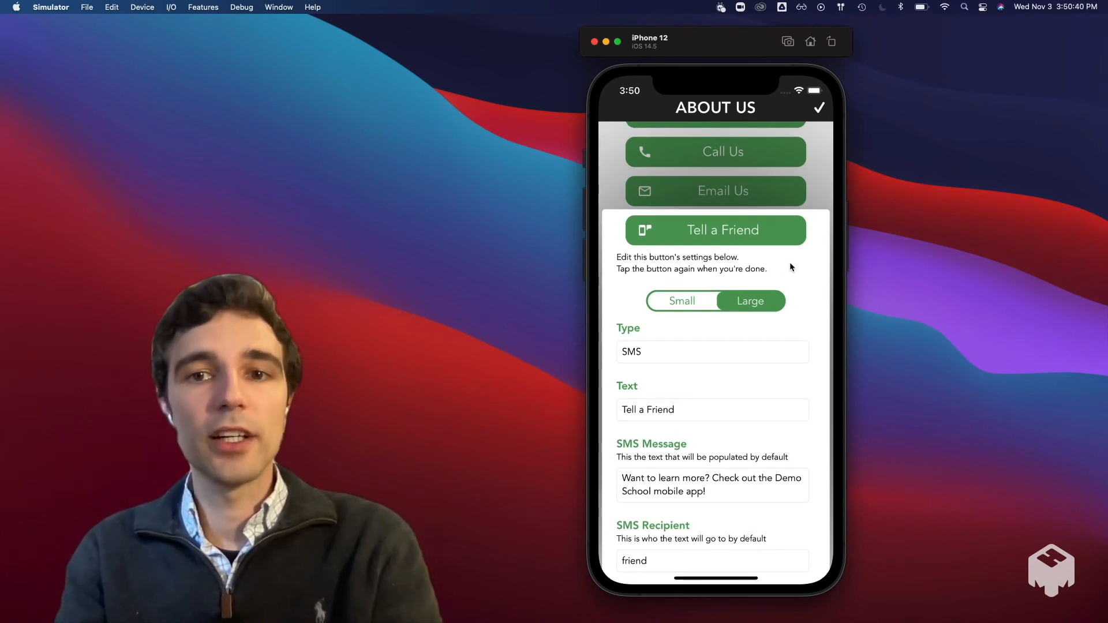
{"action": "left_click", "coordinate": [715, 491]}
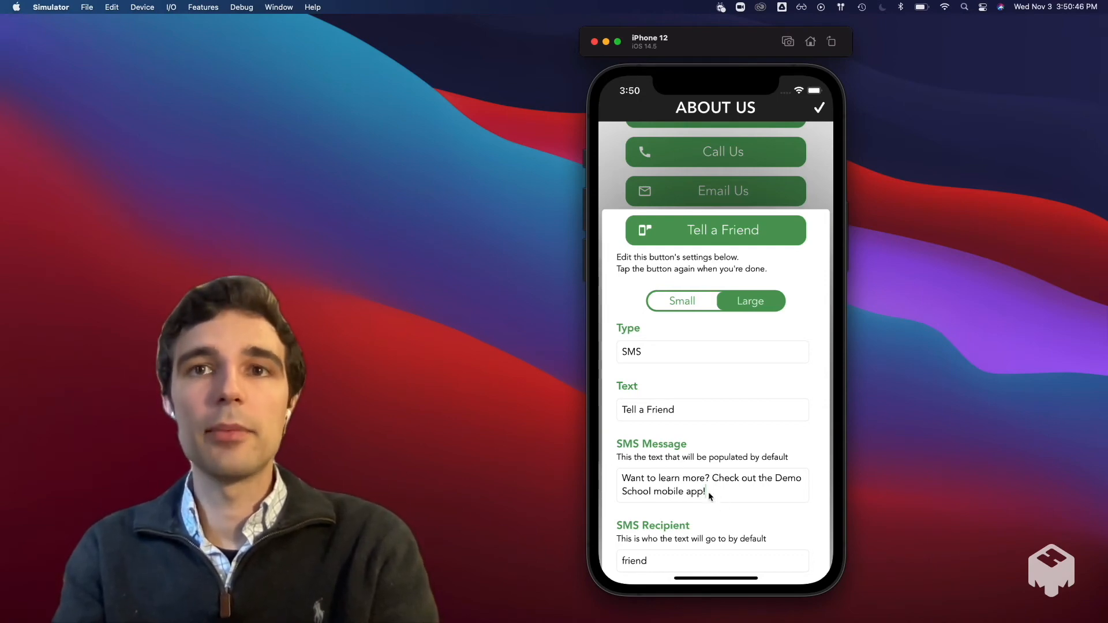
Replace the Tell a Friend button's default SMS recipient with a phone number and finish editing the button.
{"action": "left_click", "coordinate": [677, 559]}
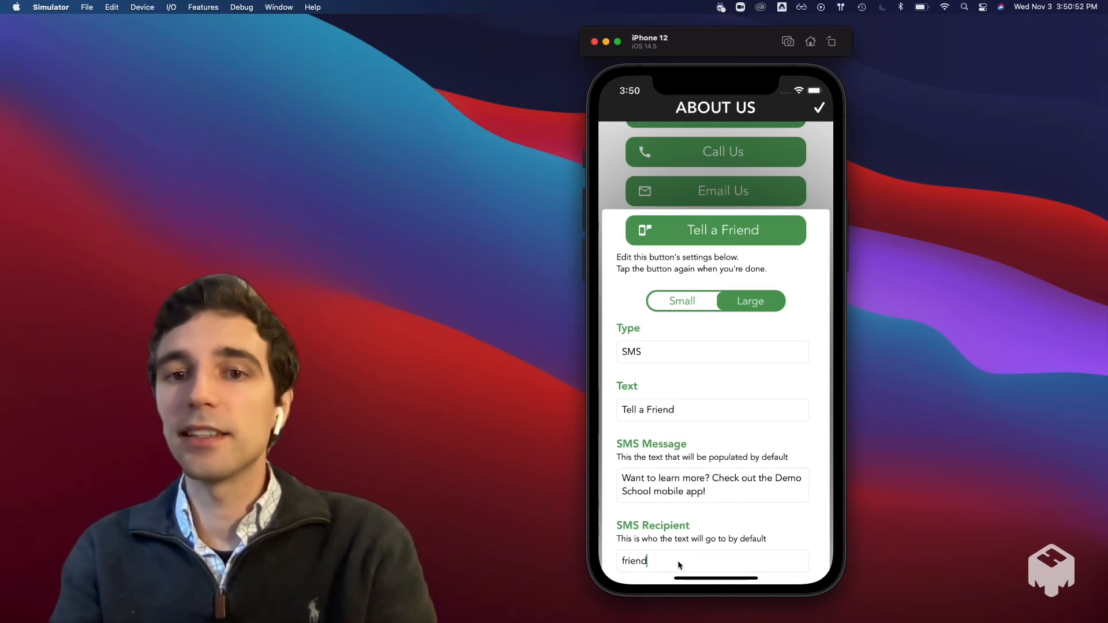
{"action": "double_click", "coordinate": [664, 563]}
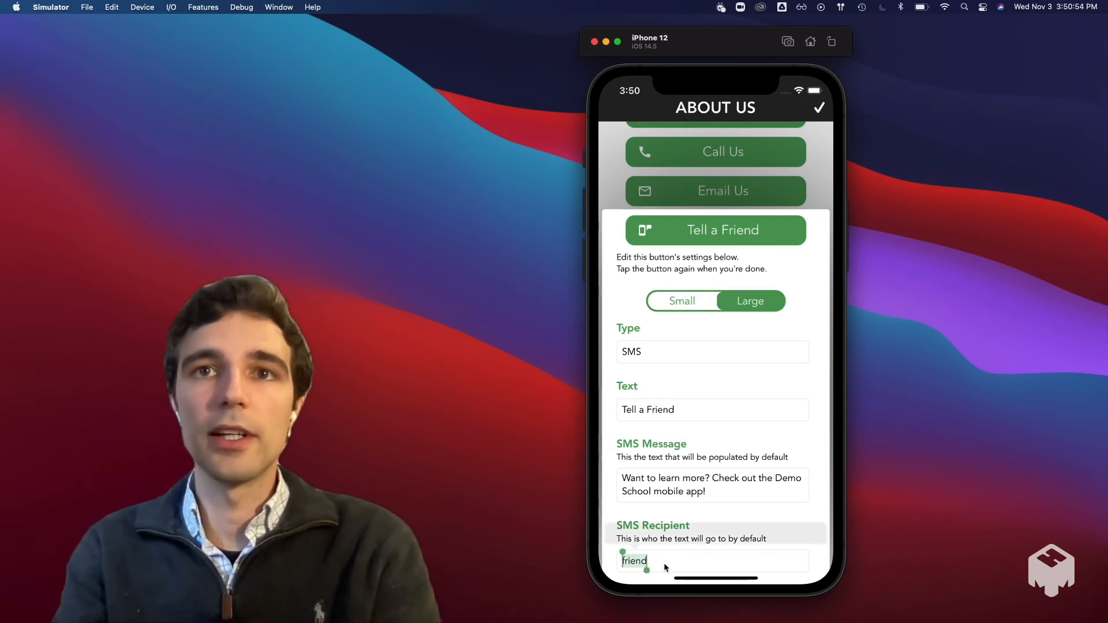
{"action": "type", "text": "123456789"}
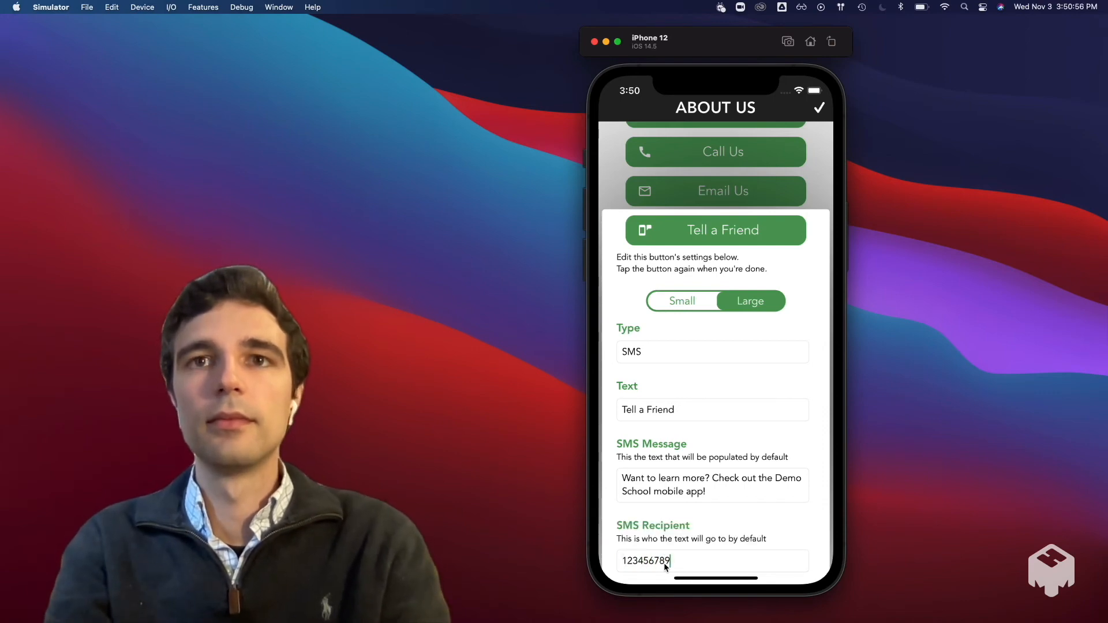
{"action": "type", "text": "0"}
{"action": "left_click", "coordinate": [765, 234]}
Add a List of Links below the Tell a Friend button, keeping the Facebook entry's default title and link.
{"action": "left_click", "coordinate": [741, 444]}
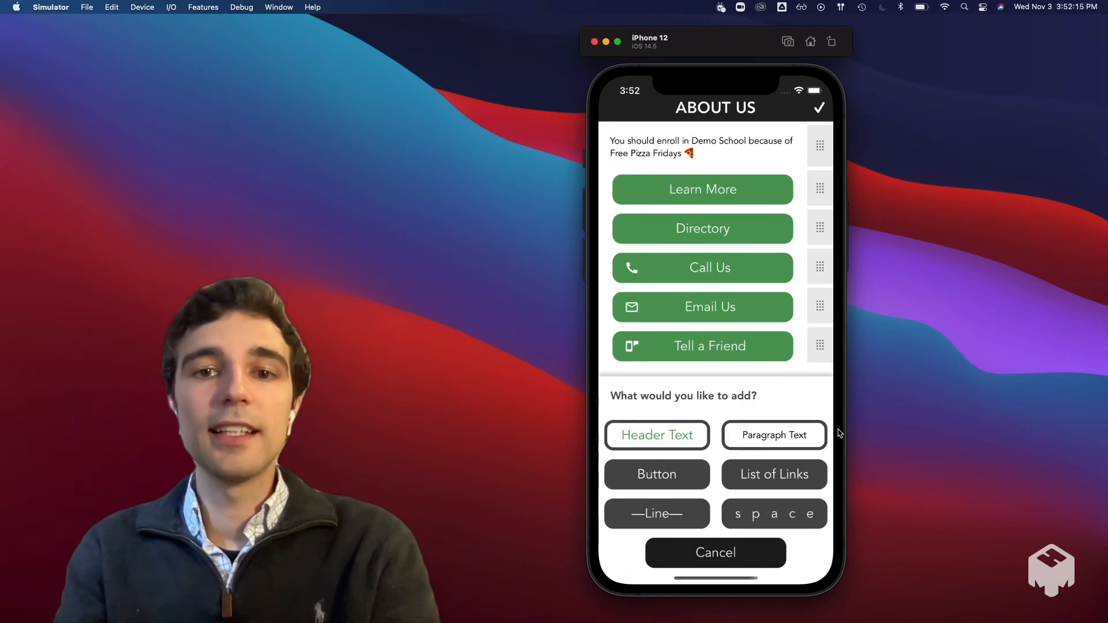
{"action": "left_click", "coordinate": [768, 476]}
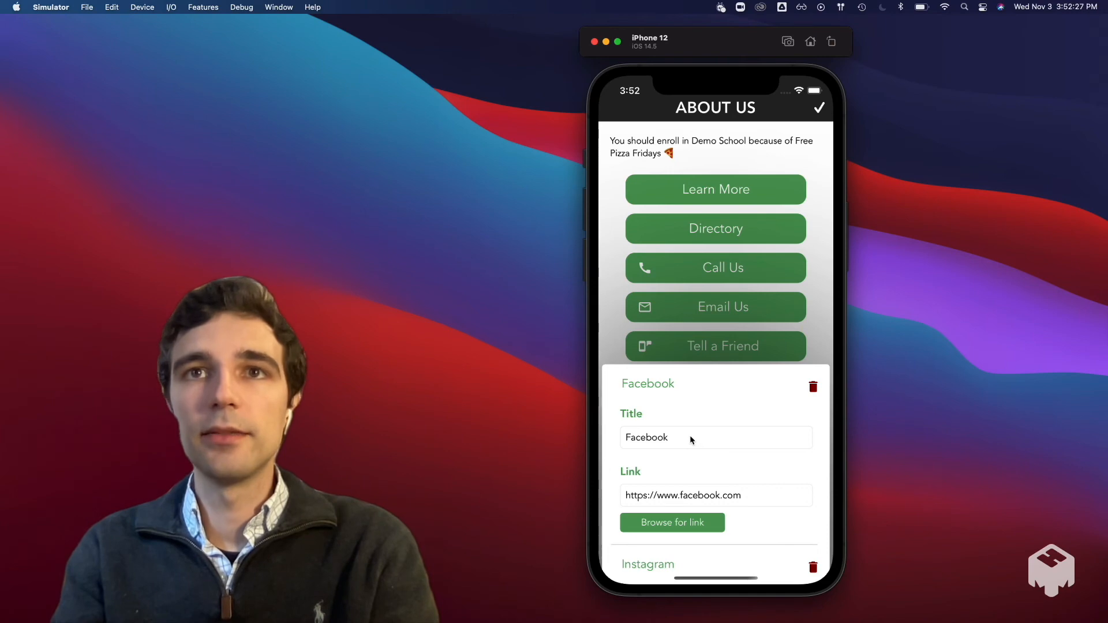
{"action": "left_click", "coordinate": [764, 496]}
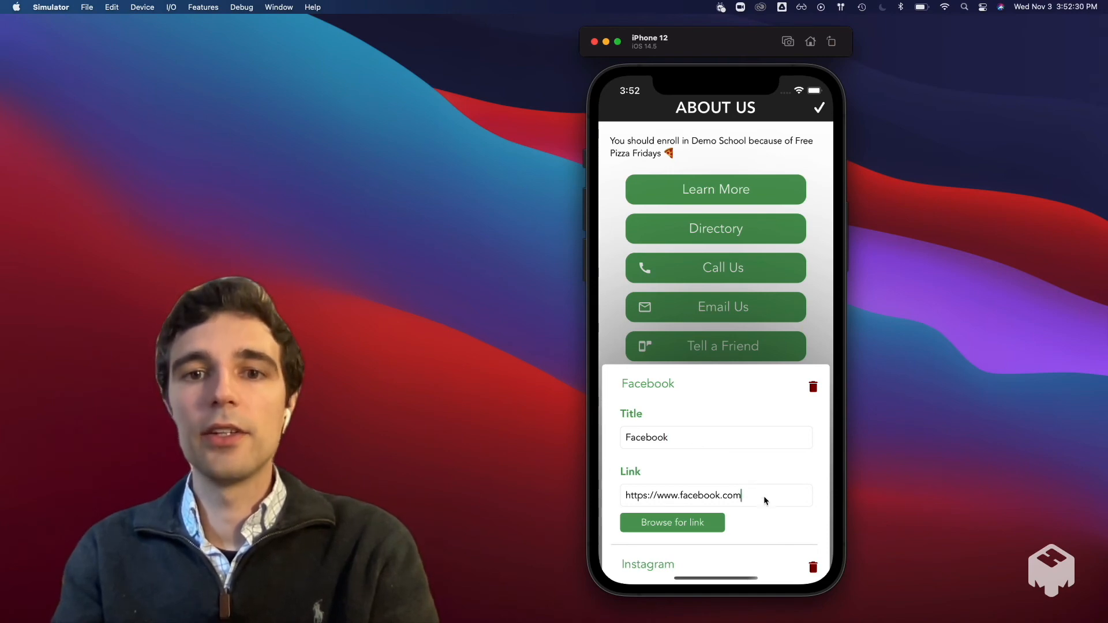
Add a blank link to the end of the link list and delete the YouTube entry.
{"action": "left_click_drag", "start_coordinate": [759, 555], "coordinate": [770, 229]}
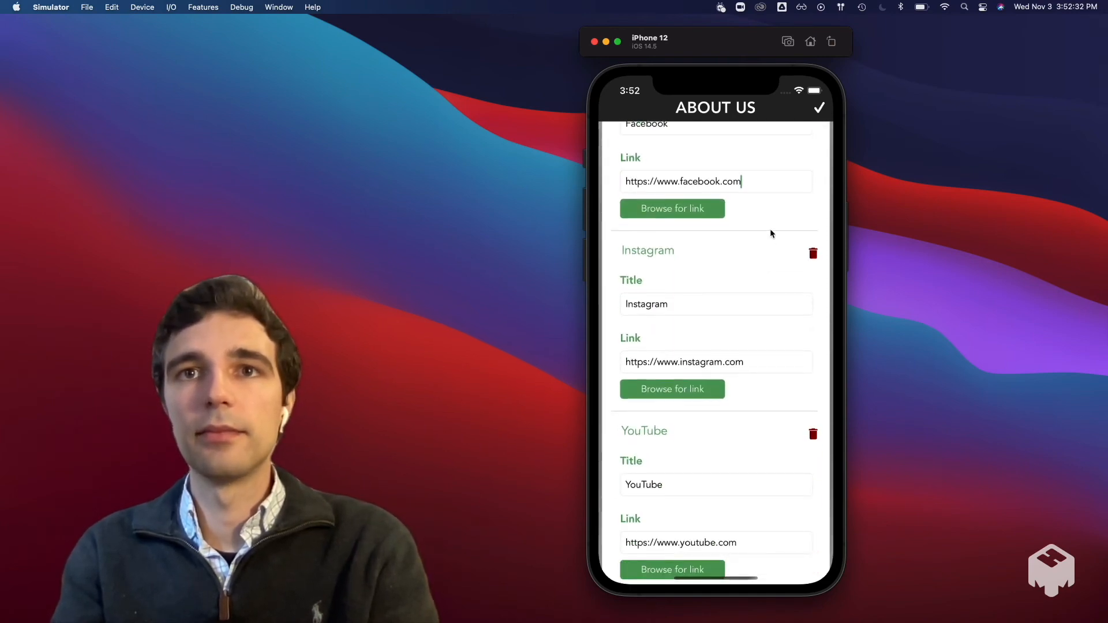
{"action": "scroll", "coordinate": [754, 490], "scroll_direction": "down", "scroll_amount": 2}
{"action": "left_click", "coordinate": [720, 566]}
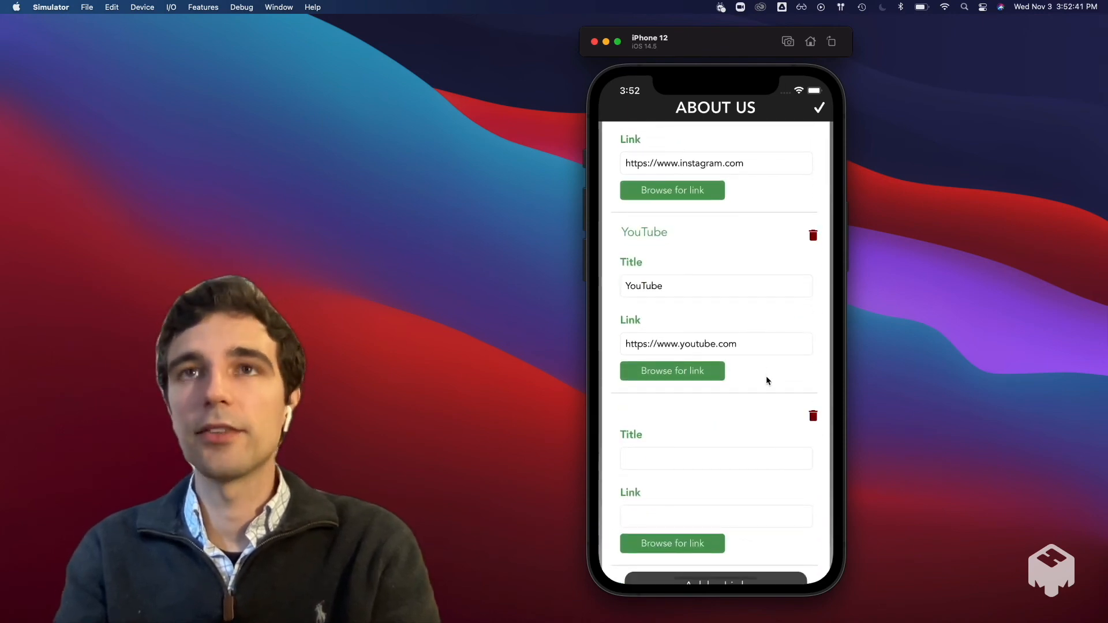
{"action": "left_click", "coordinate": [813, 235]}
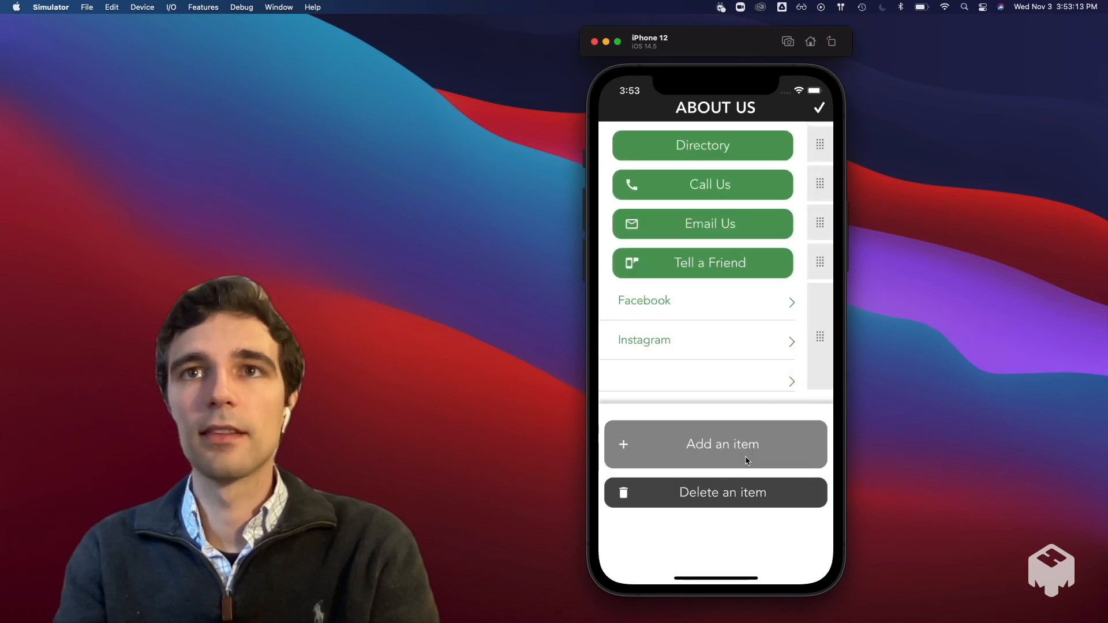
Add a line item to the page and move it between the Call Us and Email Us buttons.
{"action": "left_click", "coordinate": [746, 460]}
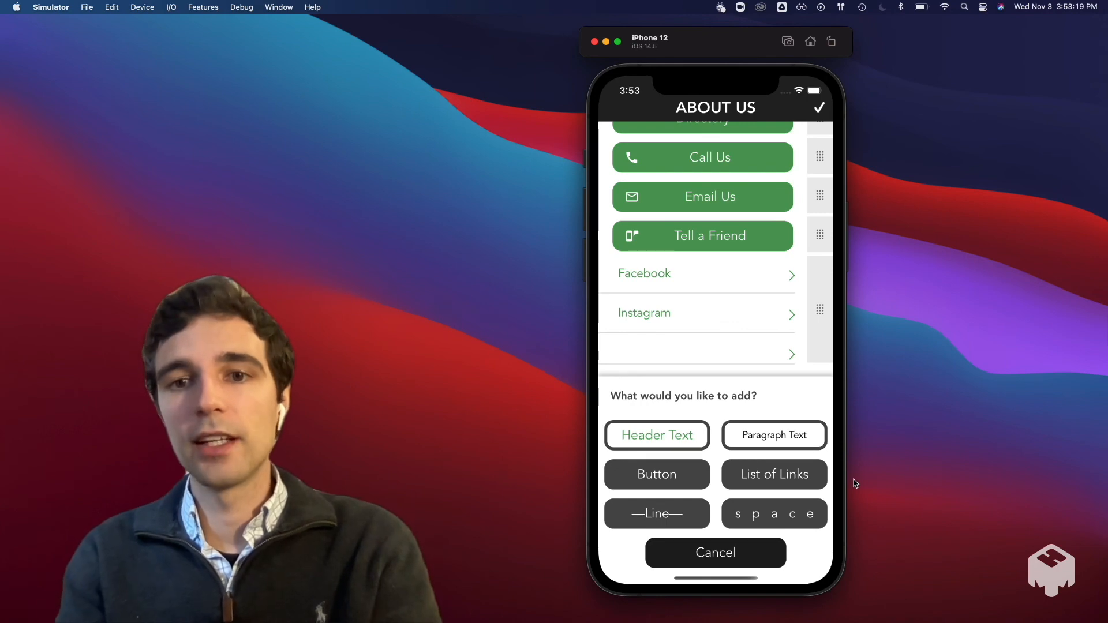
{"action": "left_click", "coordinate": [662, 522]}
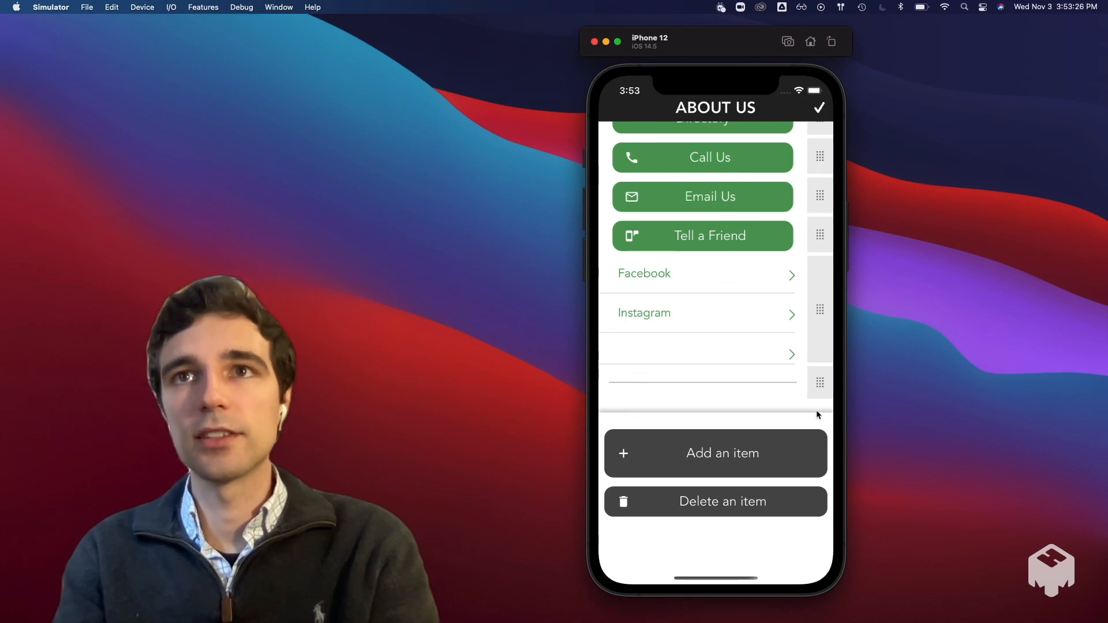
{"action": "left_click_drag", "start_coordinate": [817, 393], "coordinate": [801, 186]}
Add a space item to the page and move it between the Call Us button and the line.
{"action": "left_click", "coordinate": [739, 445]}
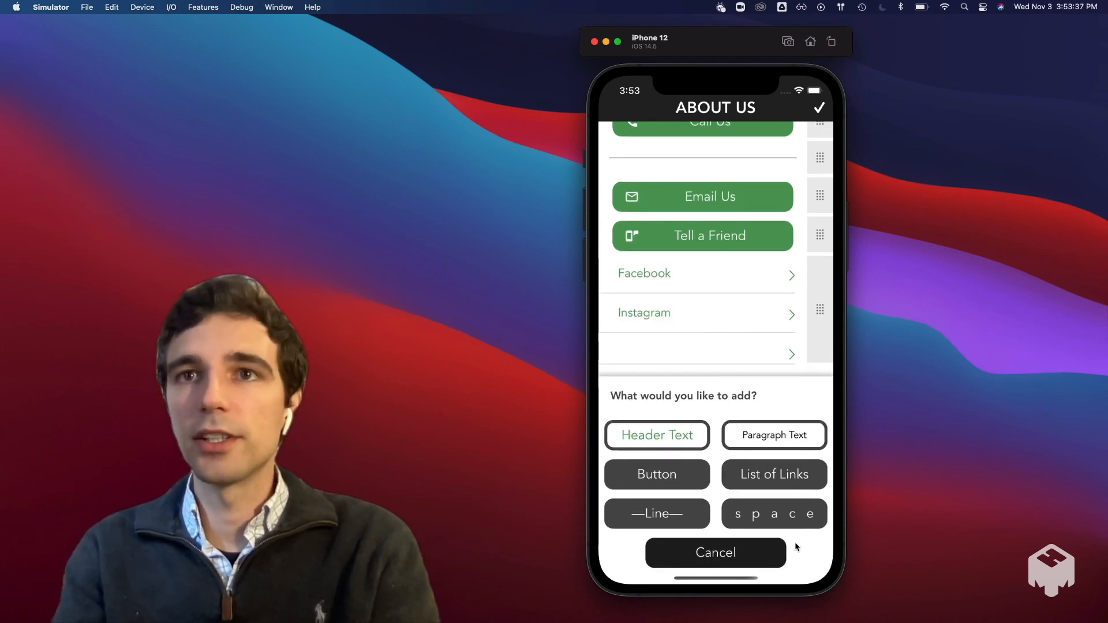
{"action": "left_click", "coordinate": [781, 514]}
{"action": "left_click_drag", "start_coordinate": [818, 410], "coordinate": [768, 482]}
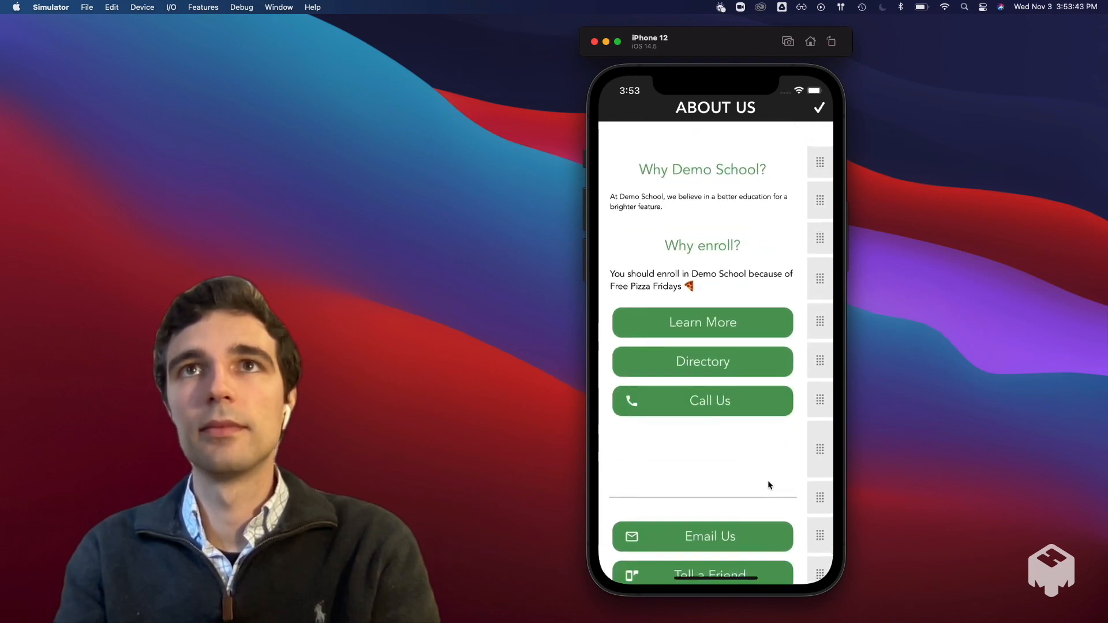